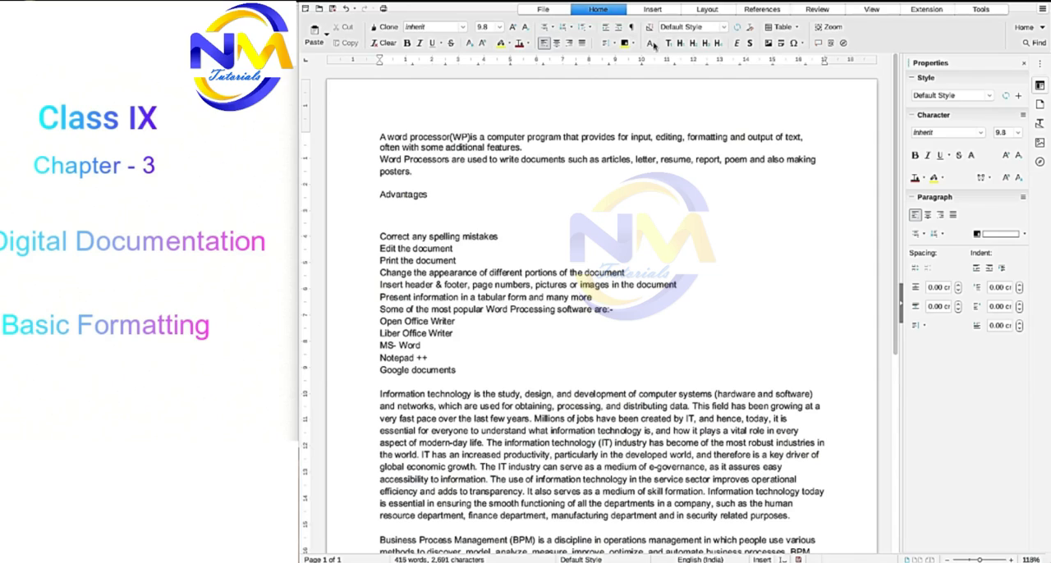
- Look over the file, home, insert, layout and references commands, and skim the document's text
click(544, 10)
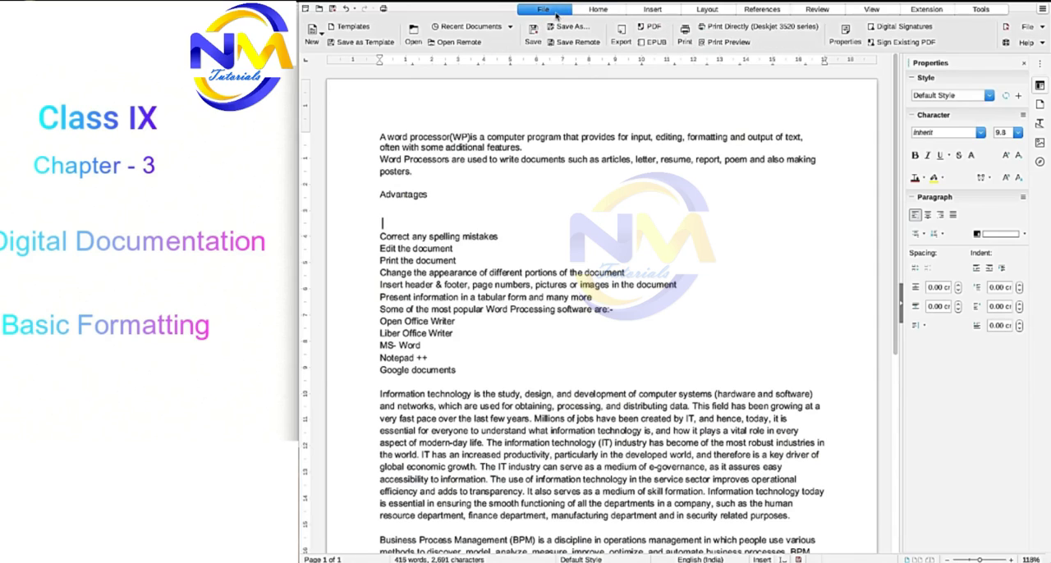
click(598, 9)
click(652, 9)
click(707, 9)
click(762, 9)
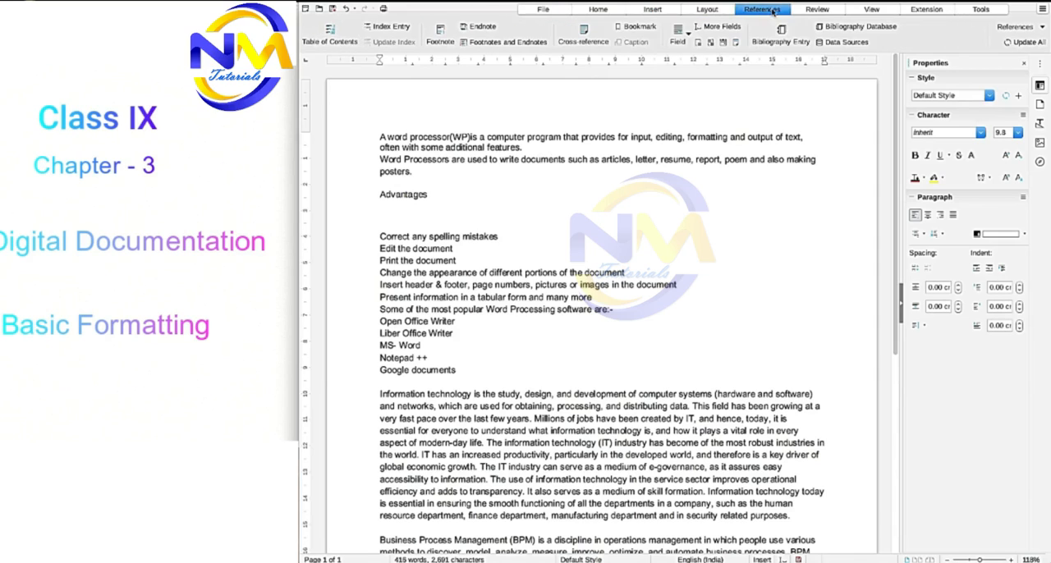
click(598, 9)
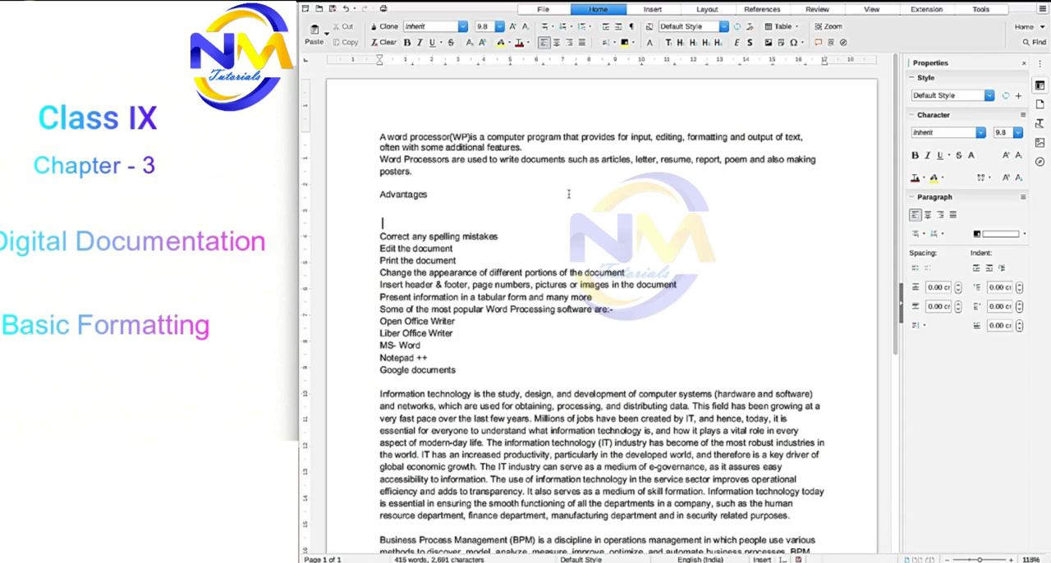
scroll(565, 261, down, 2)
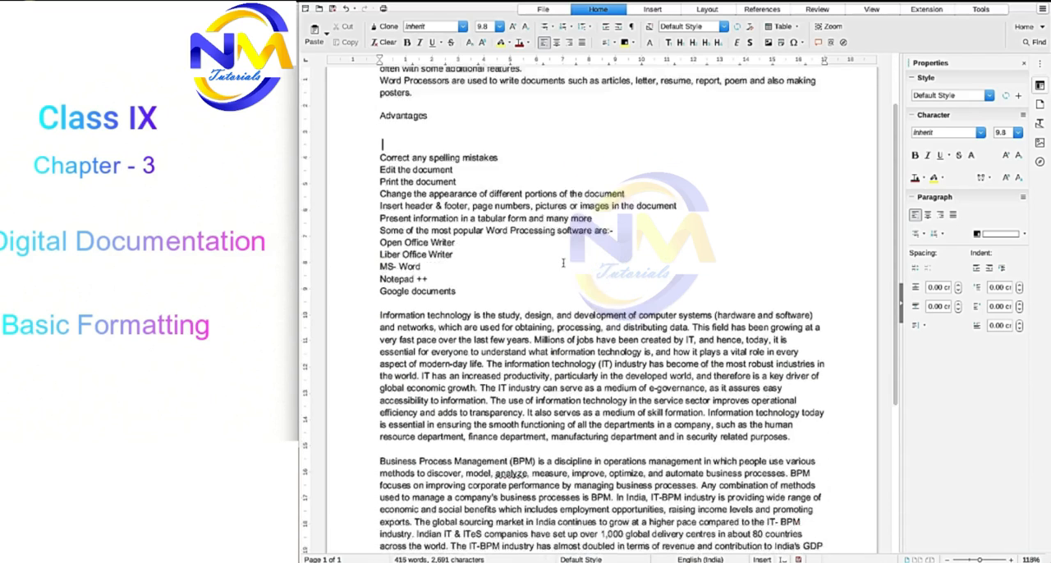
scroll(563, 263, down, 5)
scroll(563, 262, up, 7)
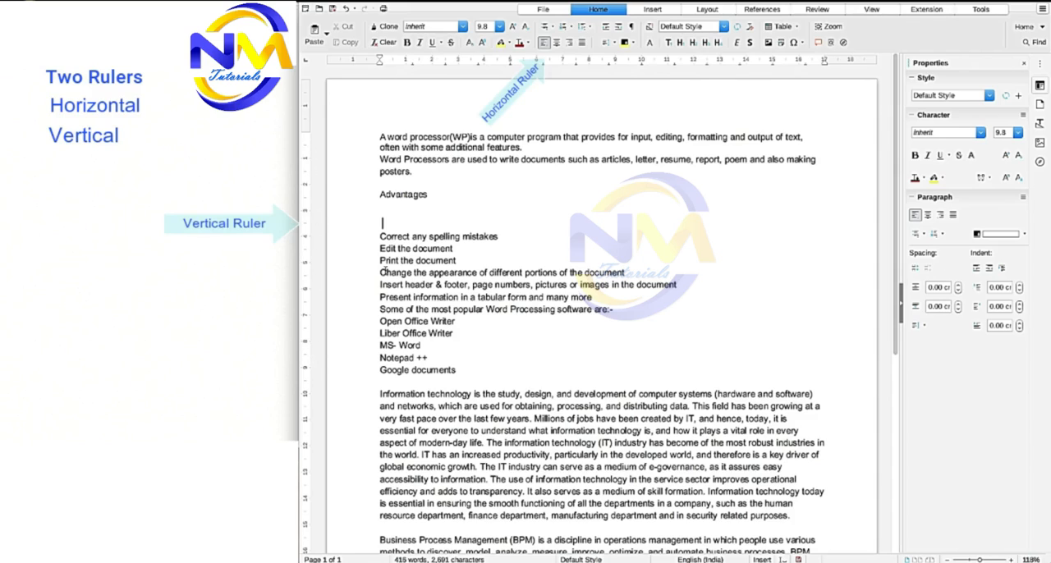
scroll(384, 246, down, 8)
scroll(384, 258, up, 8)
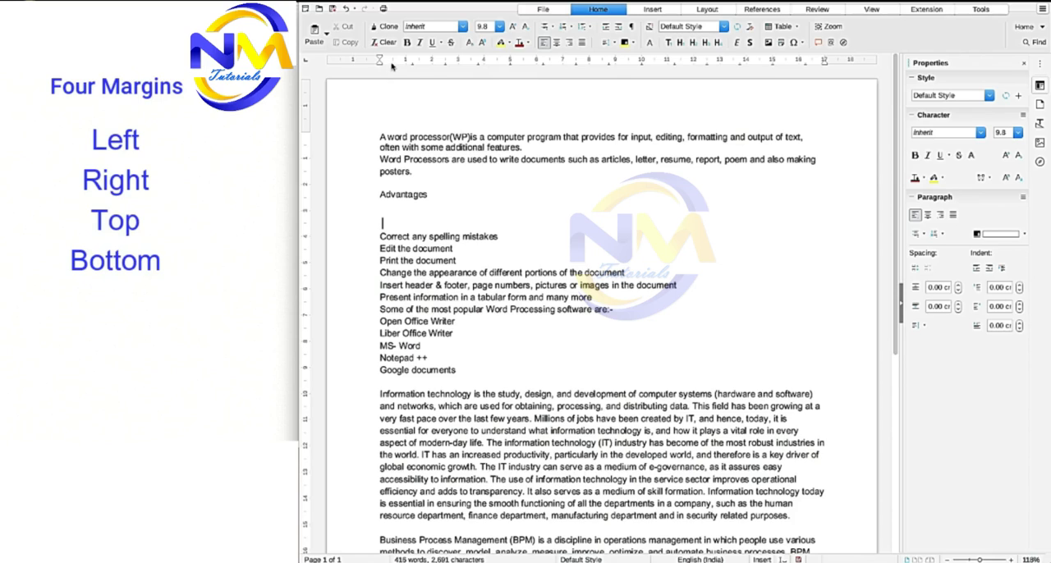
- Adjust the page's four margins, nudging the left one slightly inward and reducing the top margin by about 0.8 cm
mouse_move(380, 60)
mouse_down()
mouse_move(344, 63)
mouse_move(383, 65)
mouse_up()
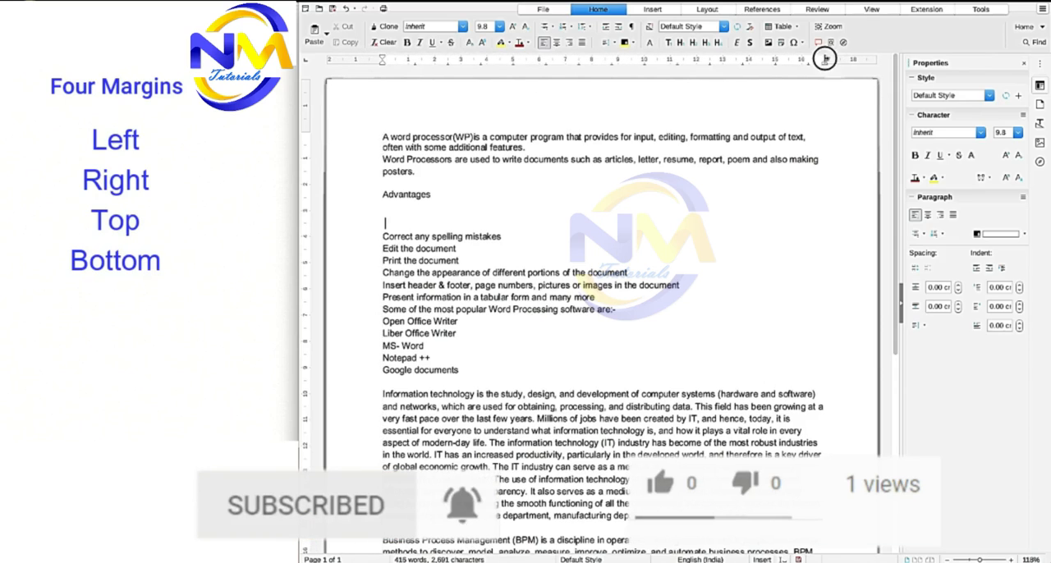
mouse_move(826, 59)
mouse_down()
mouse_move(853, 57)
mouse_move(826, 60)
mouse_up()
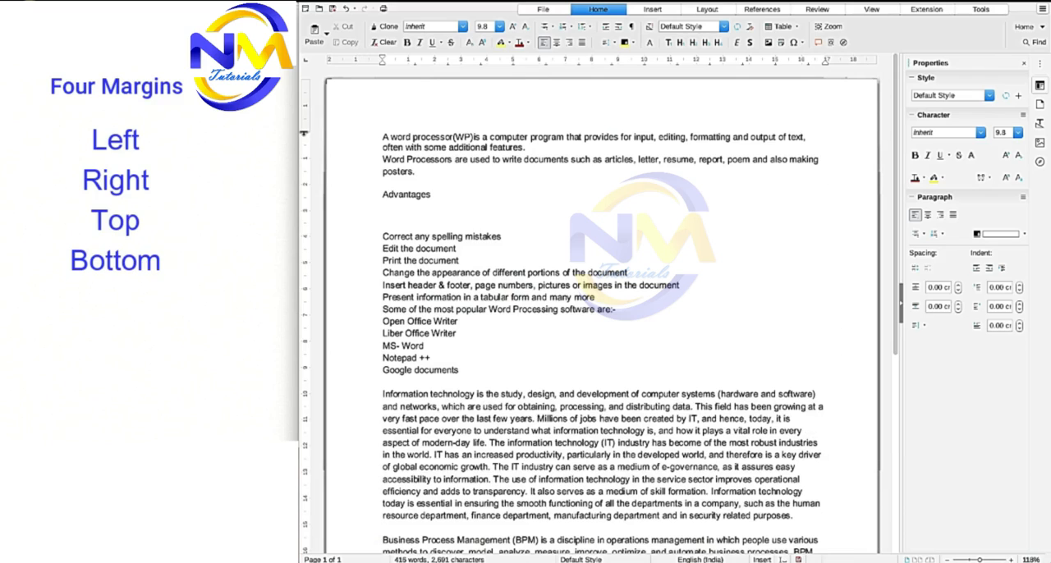
drag(305, 131, 301, 110)
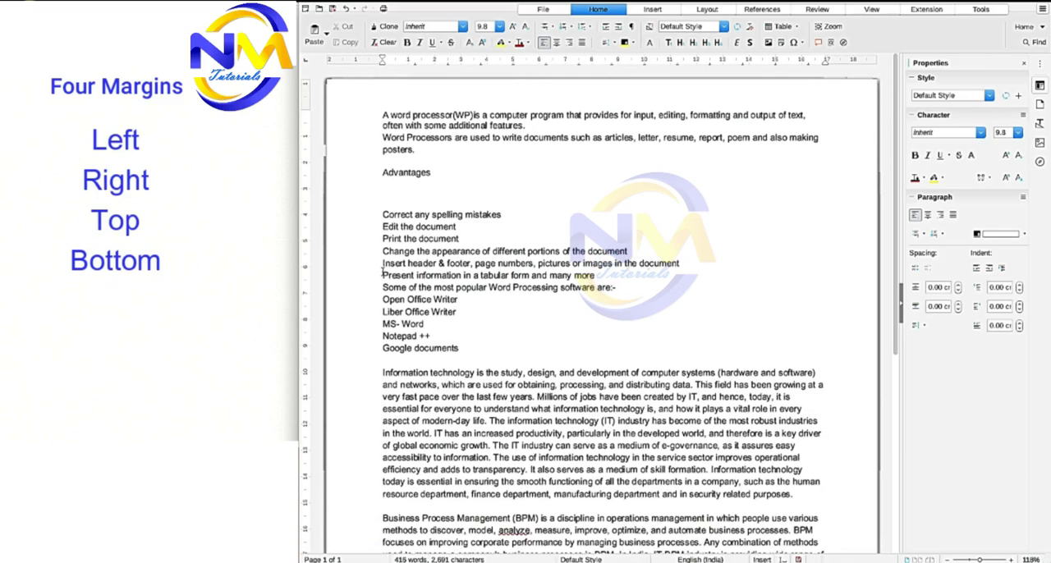
scroll(325, 406, down, 8)
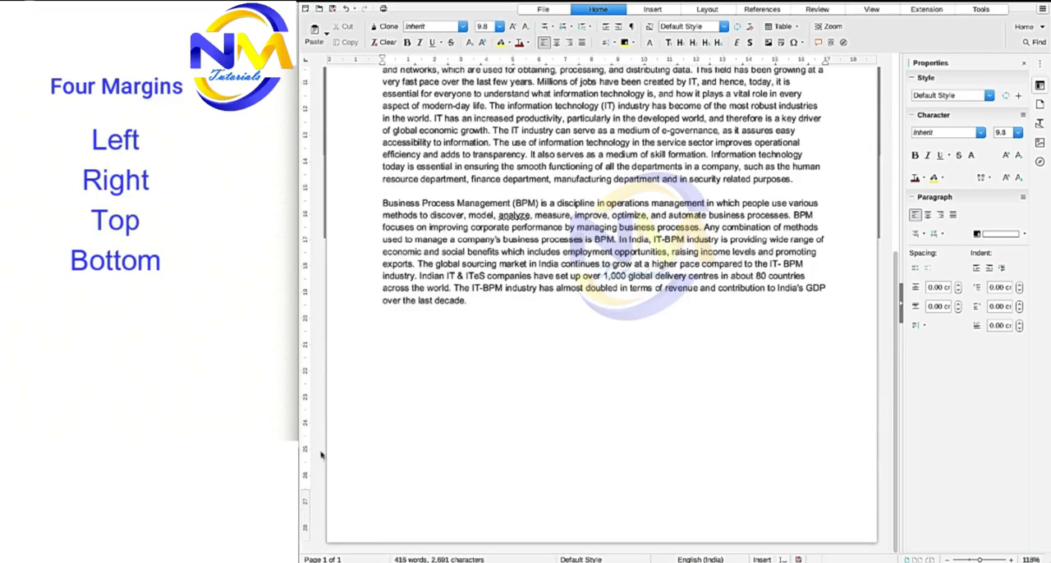
drag(306, 499, 305, 510)
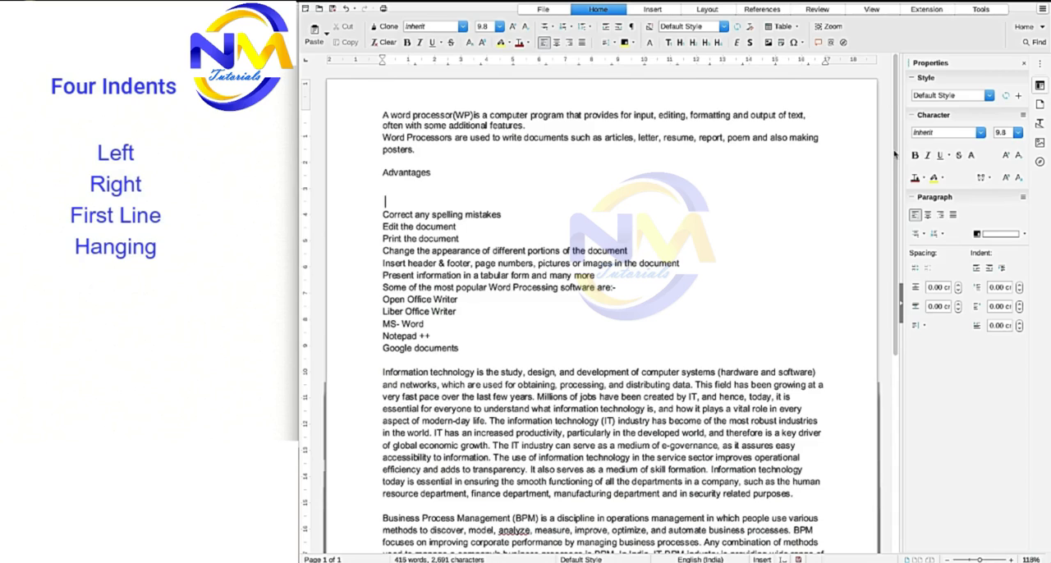
- Indent the "Information technology" paragraph 1.90 cm from the right margin and 1.00 cm from the left margin
mouse_move(894, 146)
mouse_down()
mouse_move(896, 181)
mouse_move(896, 150)
mouse_up()
click(495, 126)
scroll(631, 427, down, 2)
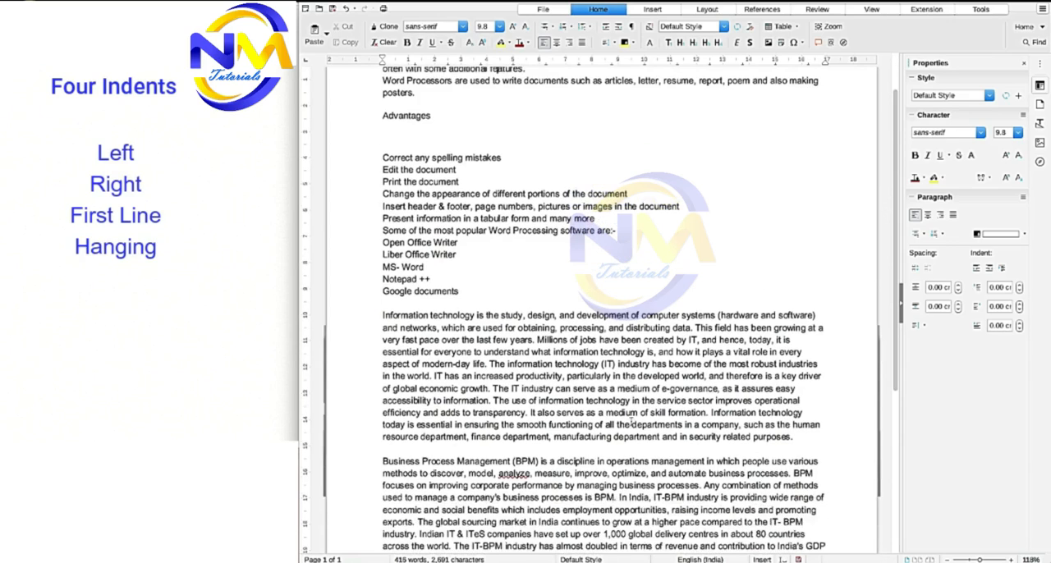
scroll(631, 423, down, 2)
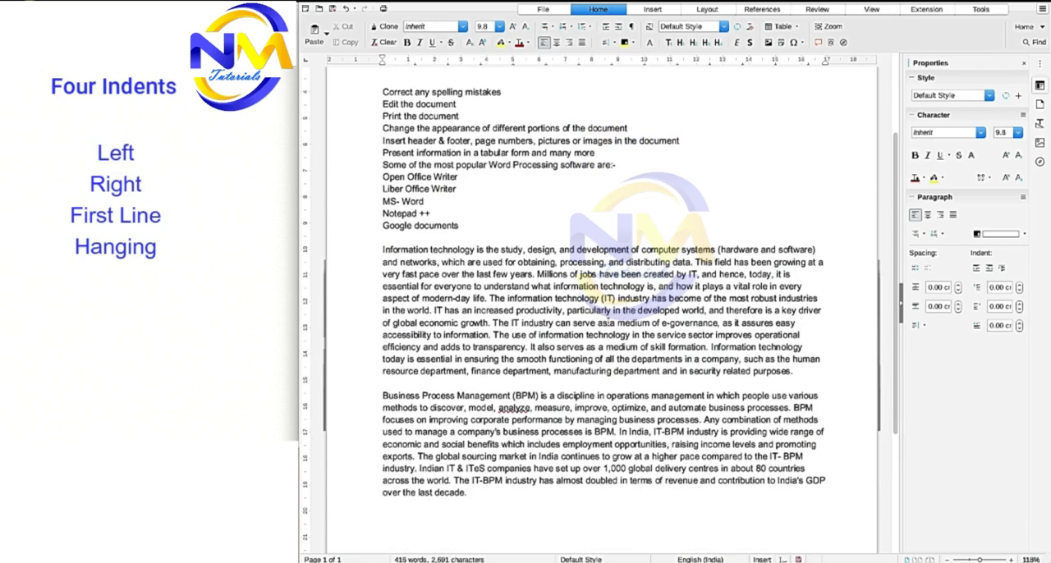
click(825, 63)
drag(825, 63, 774, 70)
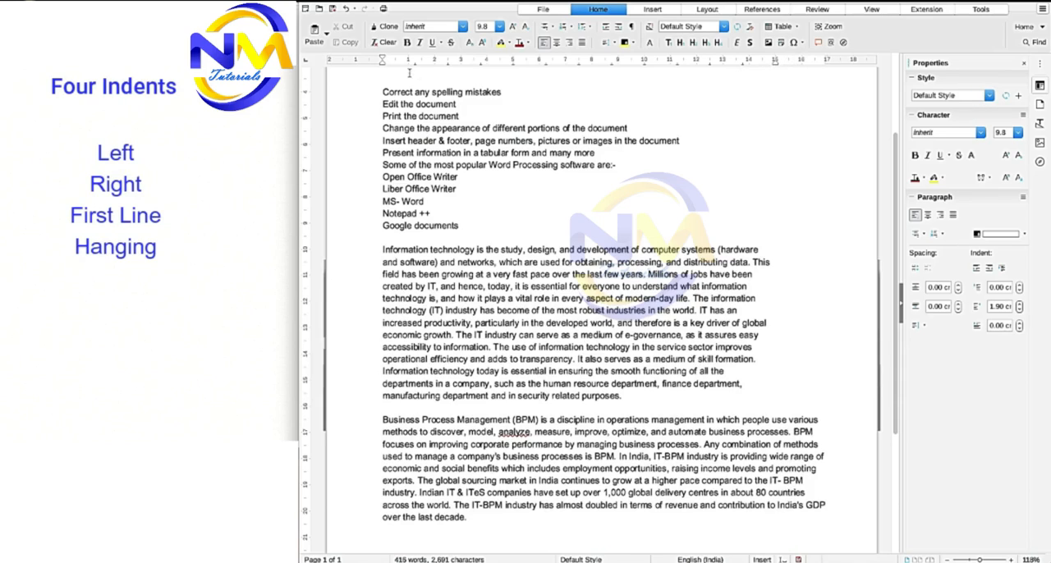
drag(382, 64, 408, 68)
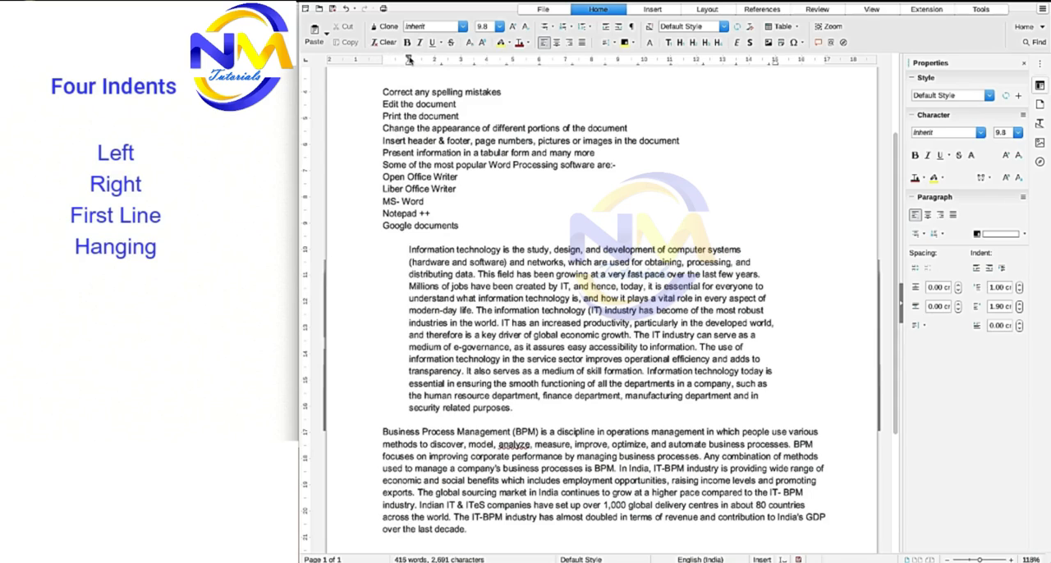
- Give the "Information technology" paragraph a first-line indent of 1.50 cm
drag(412, 60, 448, 60)
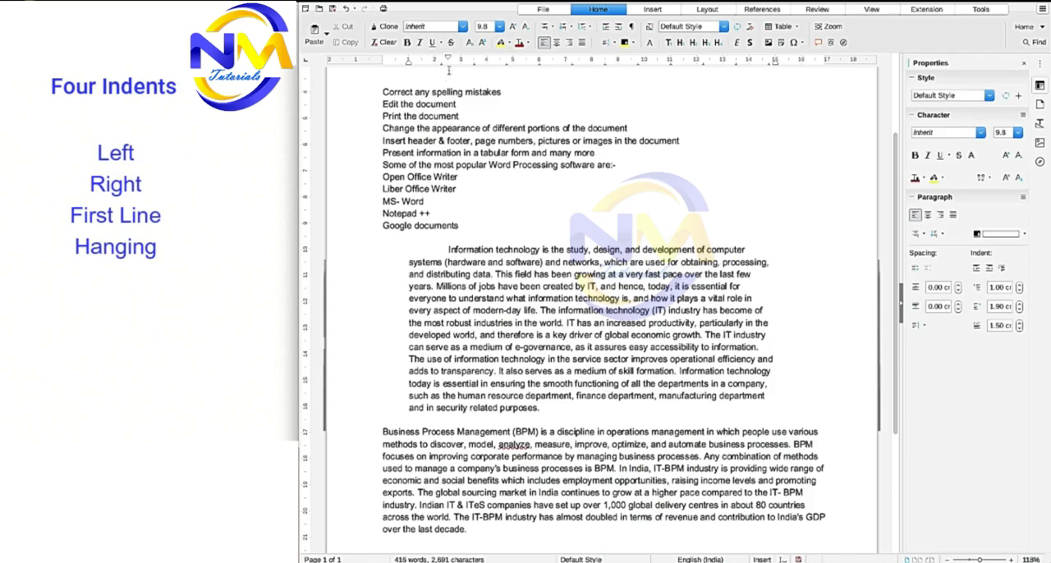
mouse_move(450, 59)
drag(448, 251, 523, 310)
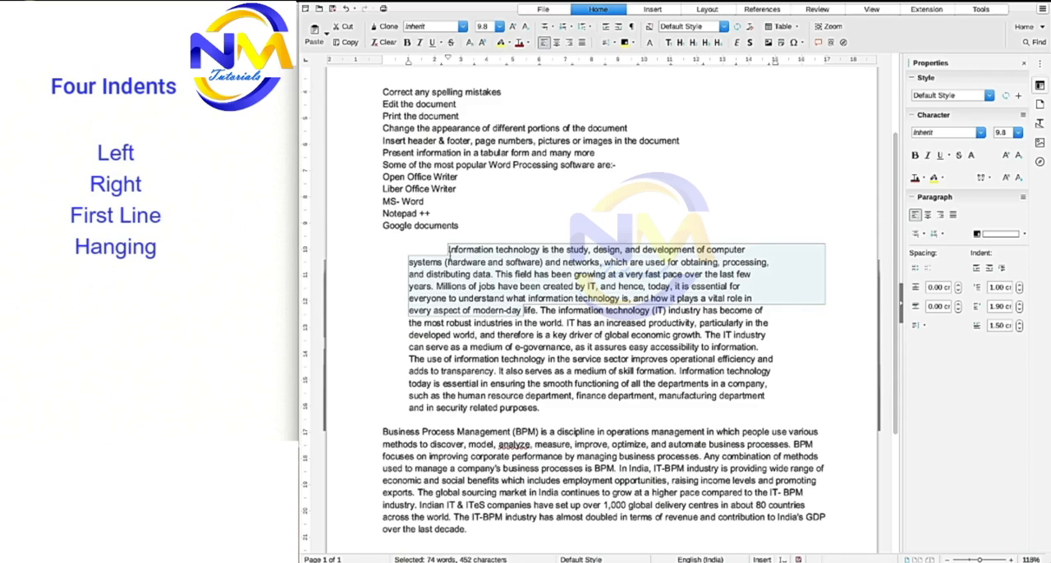
click(470, 261)
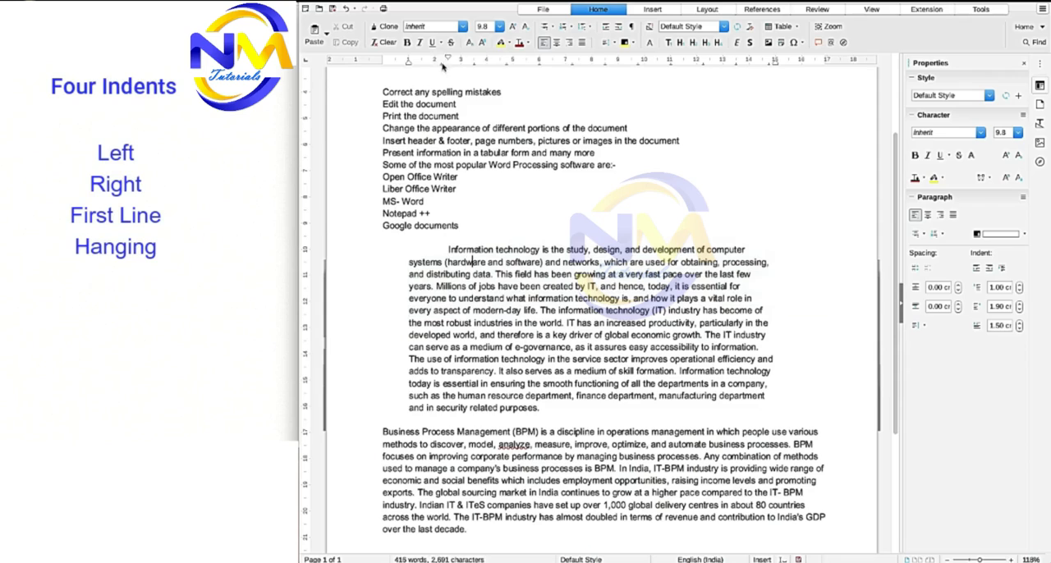
- Turn the paragraph's first-line indent into a hanging indent, with 2.50 cm before the text and -1.50 cm for the first line
mouse_move(409, 66)
drag(450, 58, 409, 62)
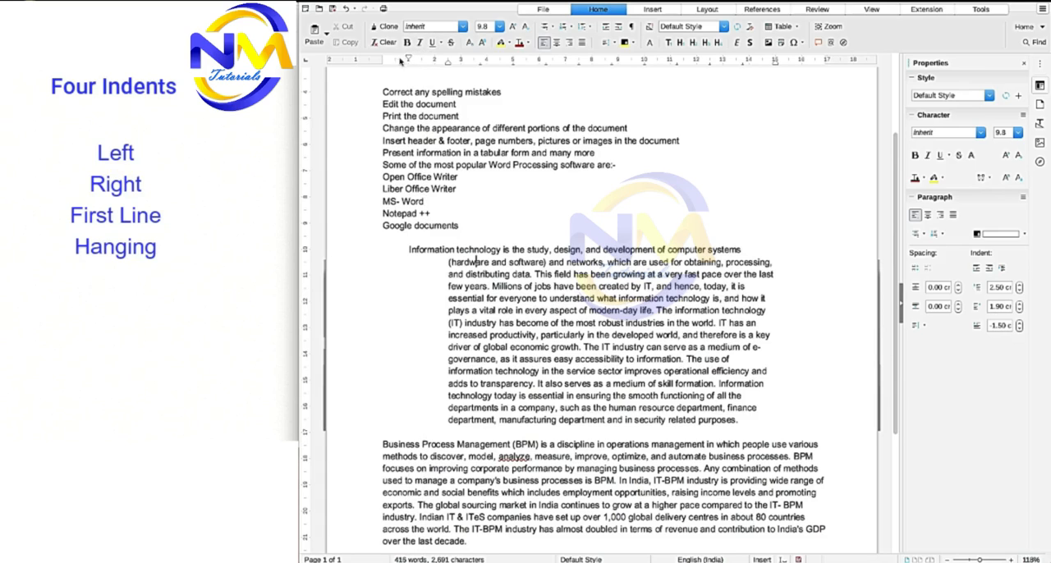
click(395, 250)
drag(396, 251, 569, 419)
click(531, 327)
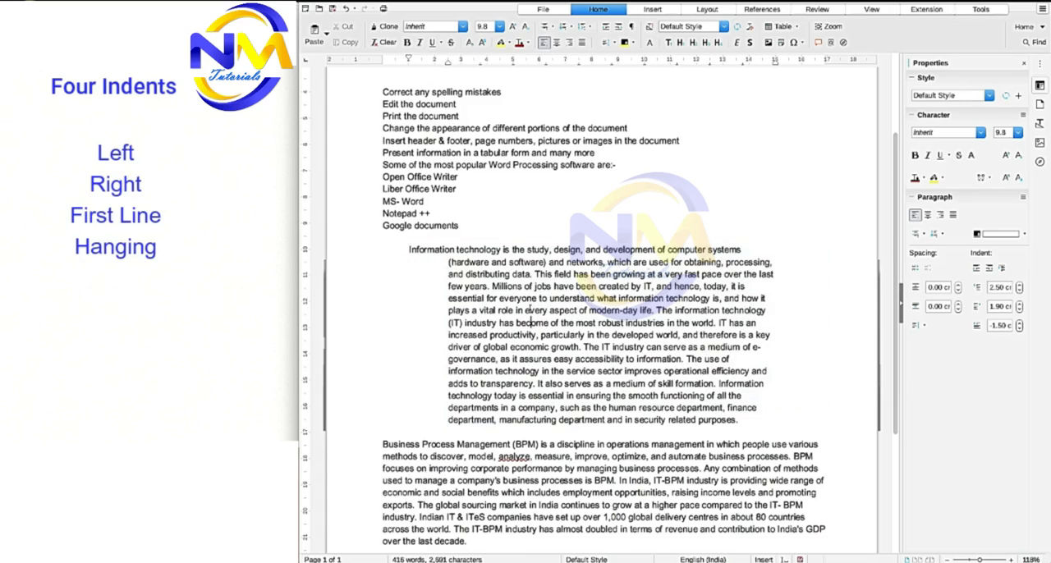
- Remove the paragraph's hanging indent, leaving 1.00 cm before the text, and reduce its right indent to 0.10 cm
mouse_move(409, 60)
mouse_down()
mouse_move(448, 65)
mouse_move(408, 65)
mouse_up()
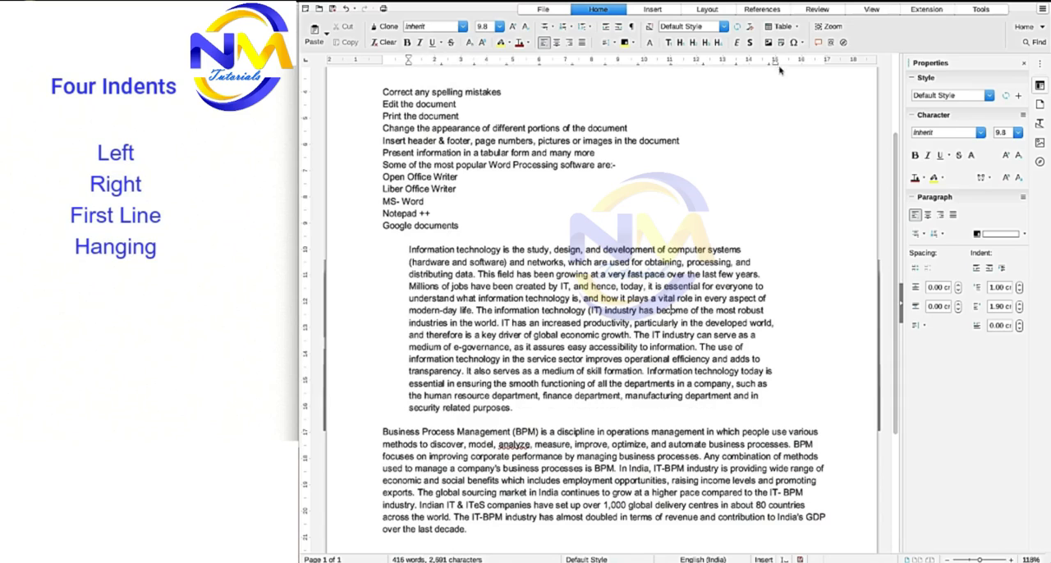
drag(777, 64, 823, 71)
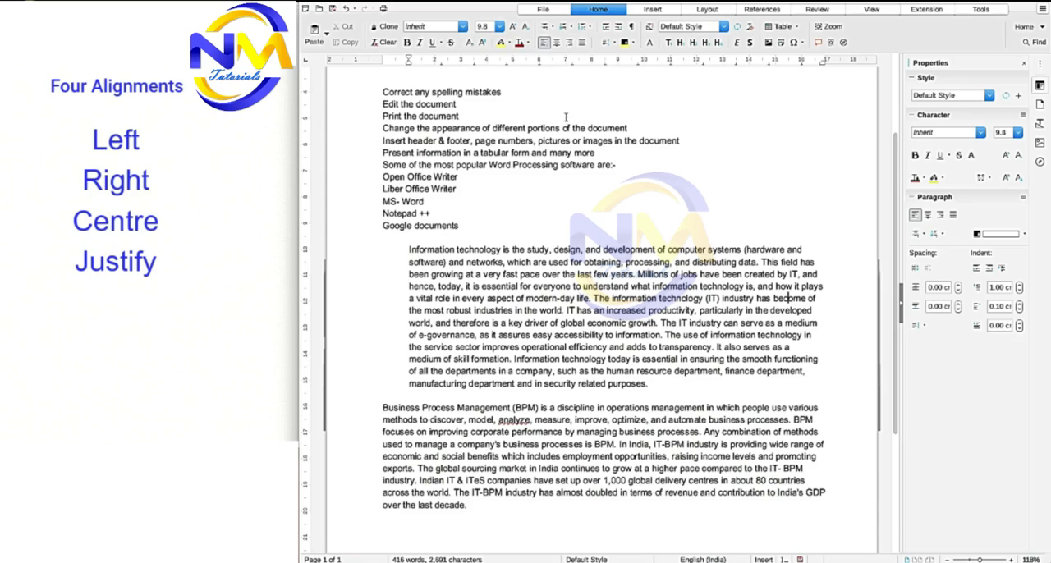
- Try right, centred and left alignment on the whole "Information technology" paragraph, and finish with it justified
click(565, 47)
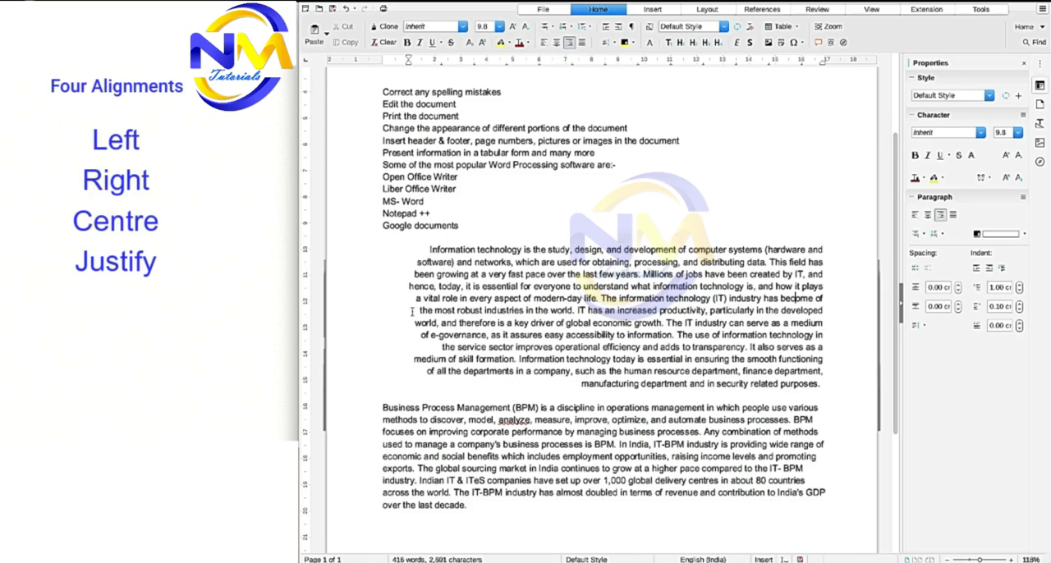
mouse_move(427, 249)
mouse_down()
mouse_move(695, 388)
mouse_move(767, 394)
mouse_up()
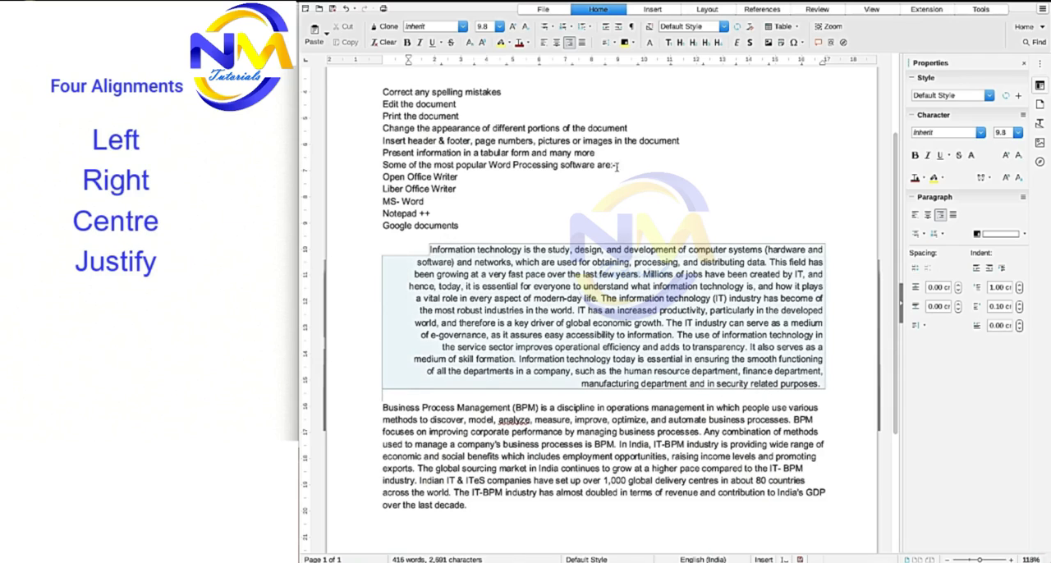
click(556, 43)
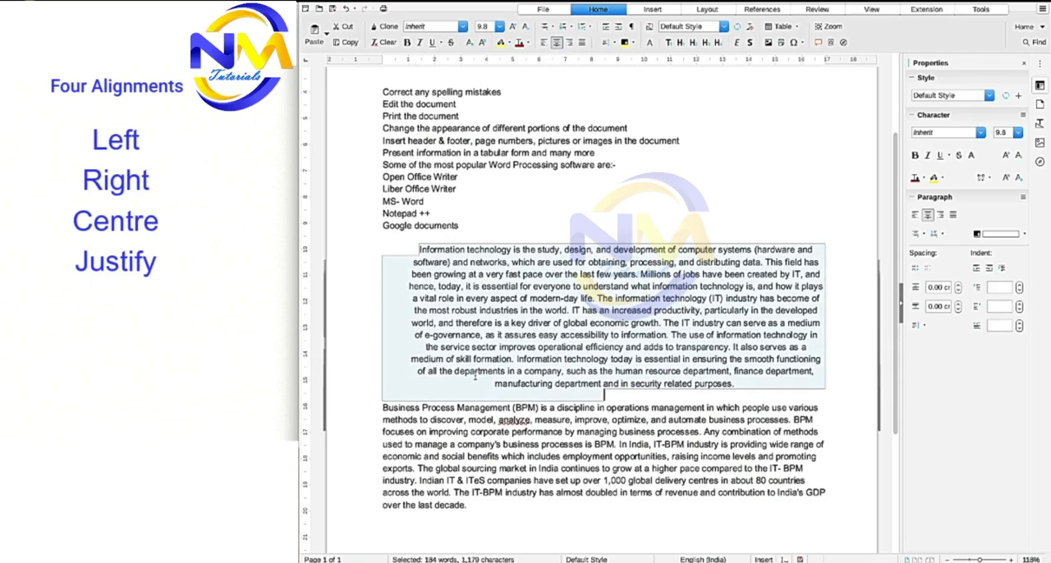
click(582, 42)
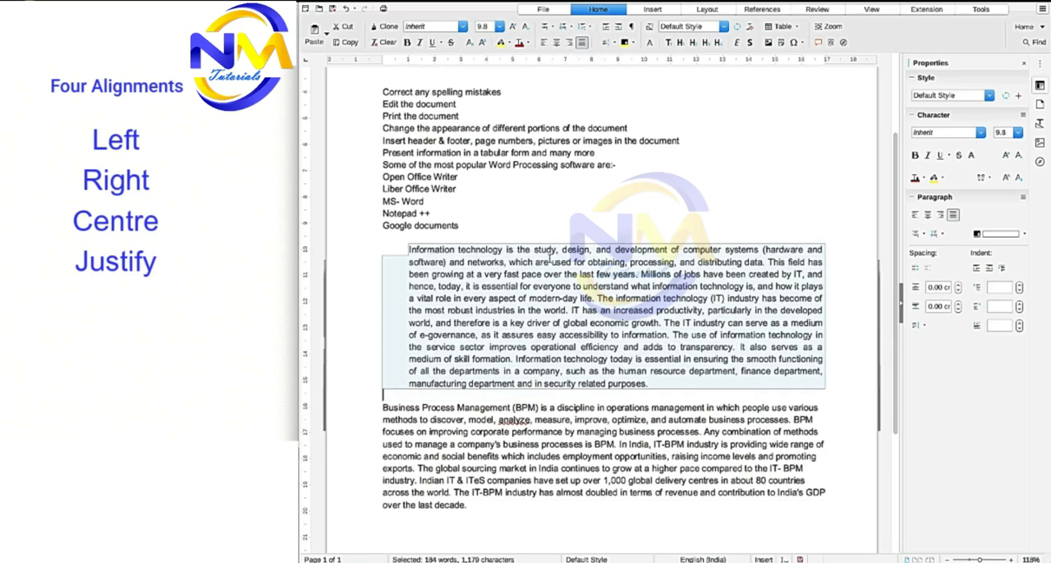
click(543, 42)
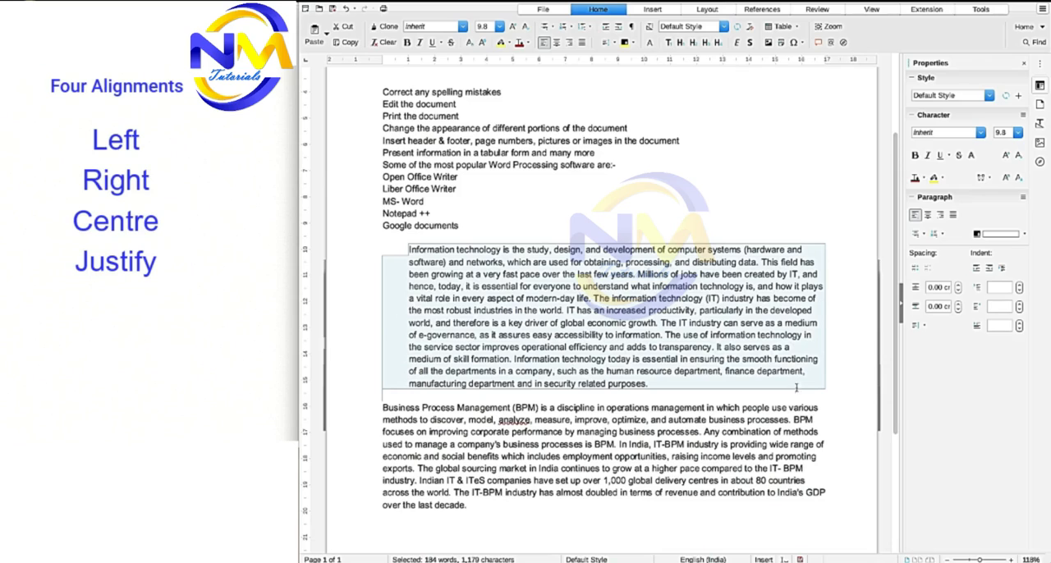
click(569, 43)
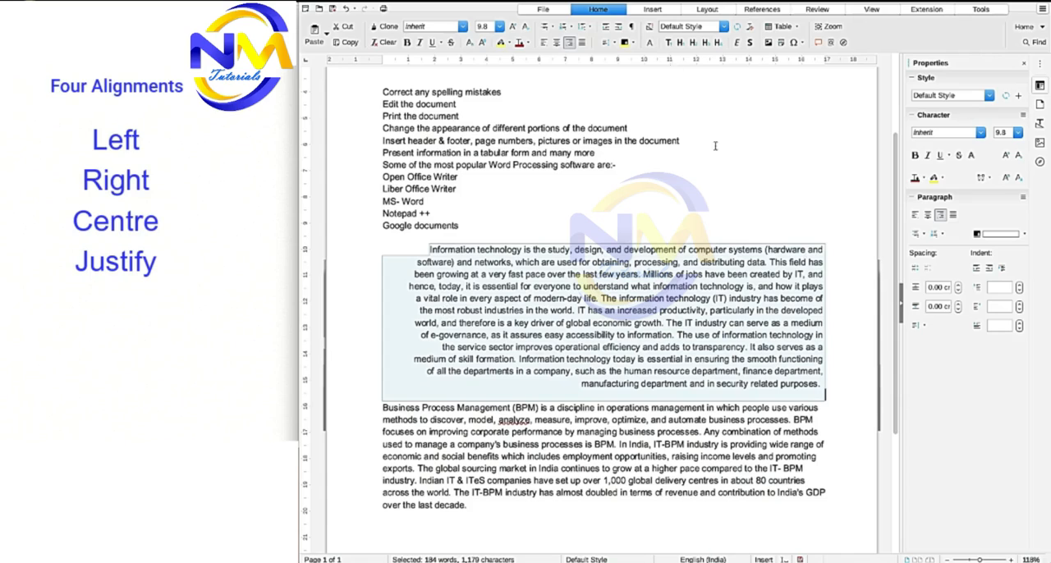
click(556, 42)
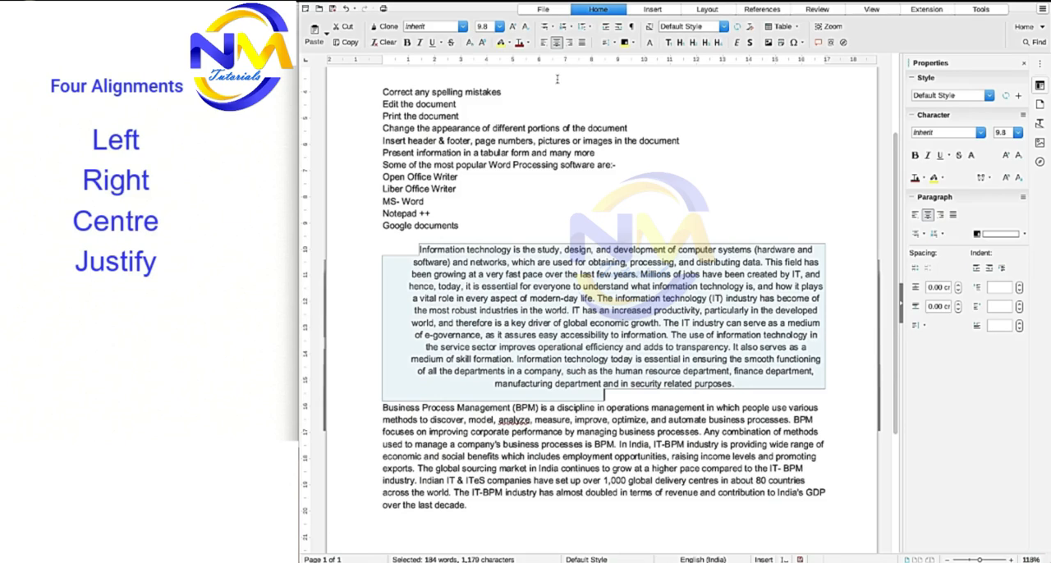
click(582, 44)
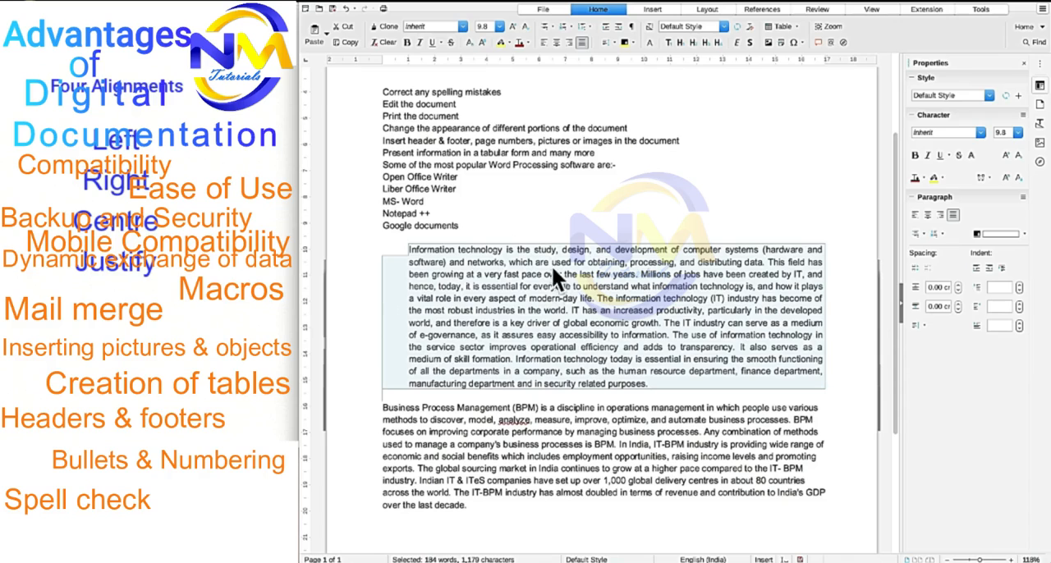
click(554, 270)
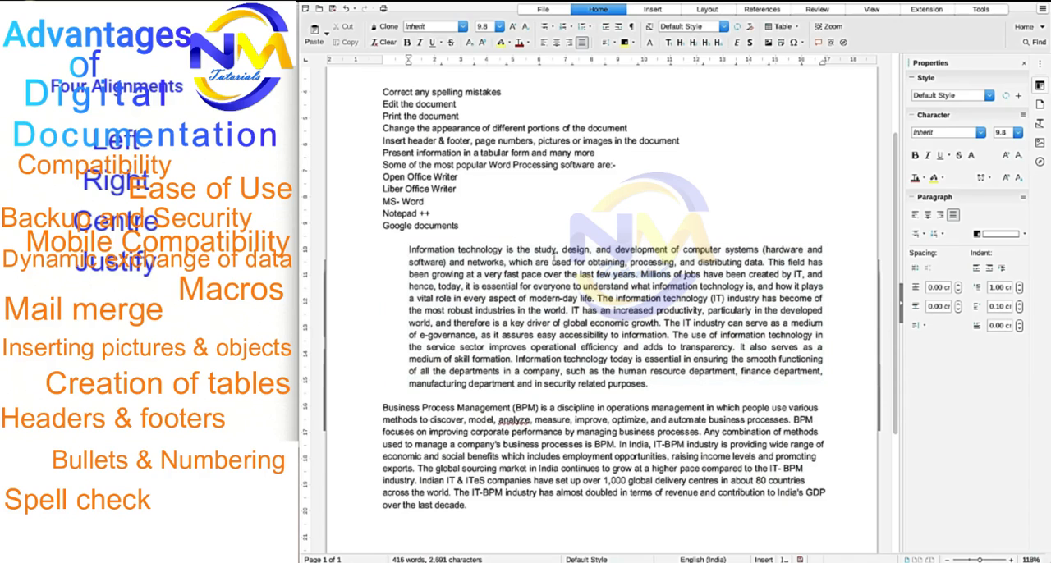
- Centre the "Advantages" heading and make it bold
scroll(554, 270, up, 3)
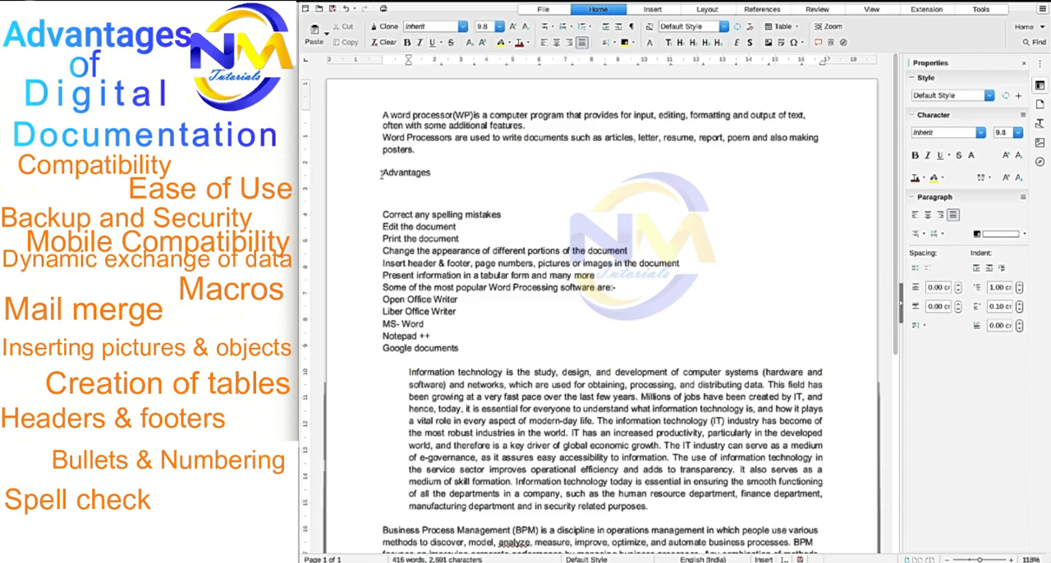
drag(381, 173, 432, 174)
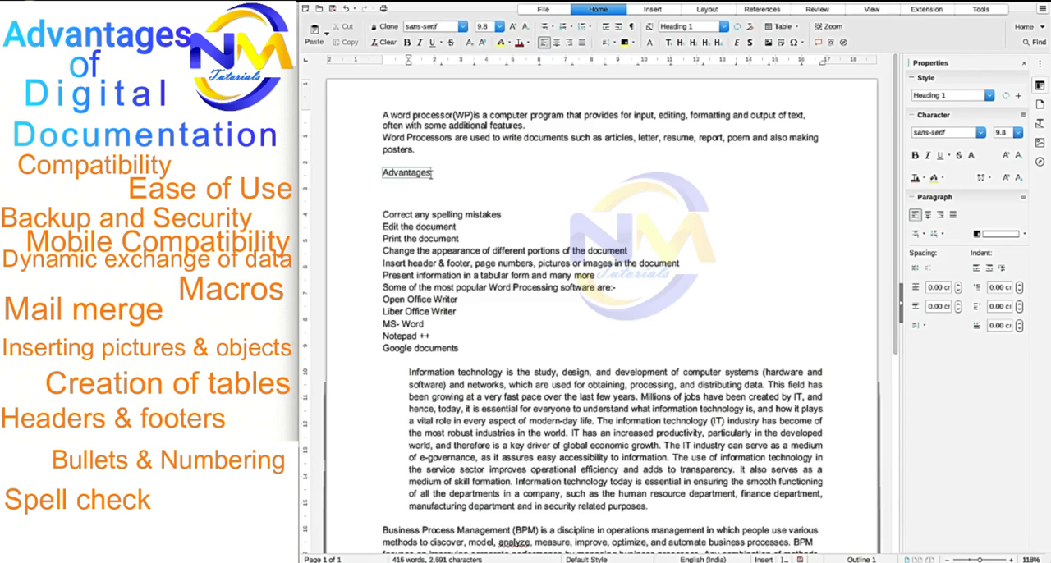
click(556, 42)
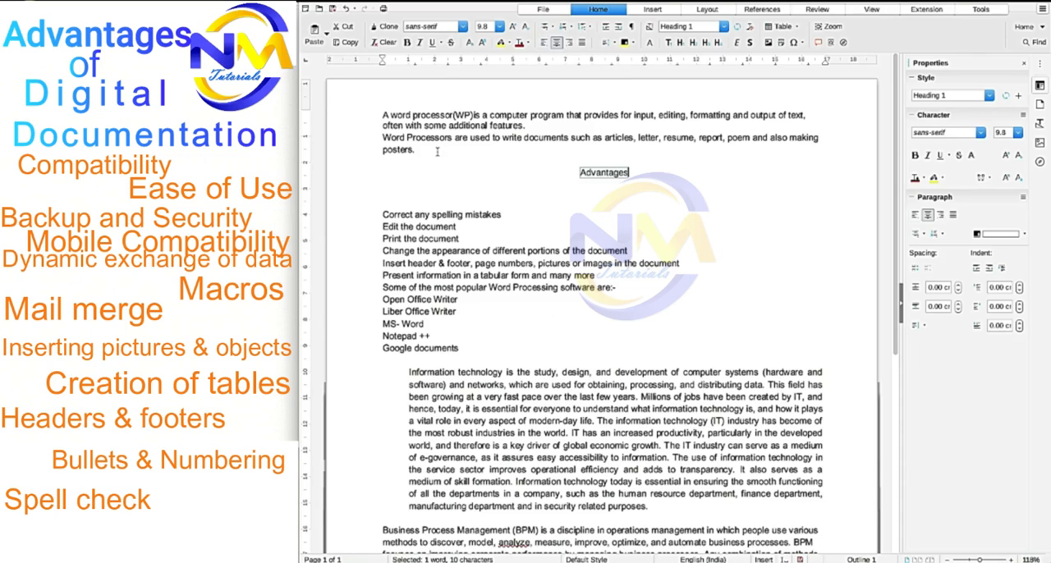
click(407, 44)
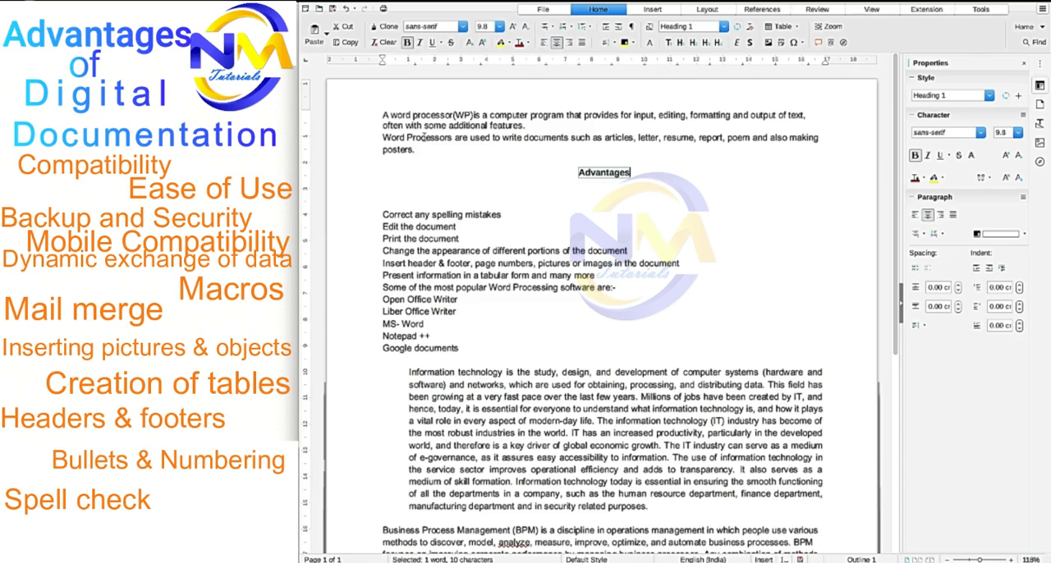
- Make the "Advantages" heading italic and underlined, and try strikethrough on it without keeping it
click(421, 45)
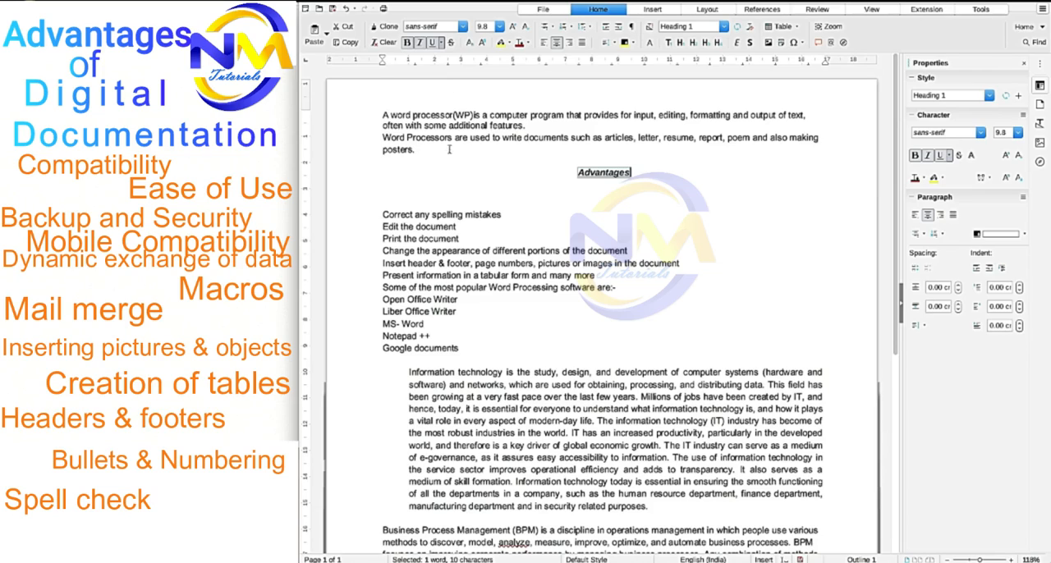
click(450, 42)
click(450, 42)
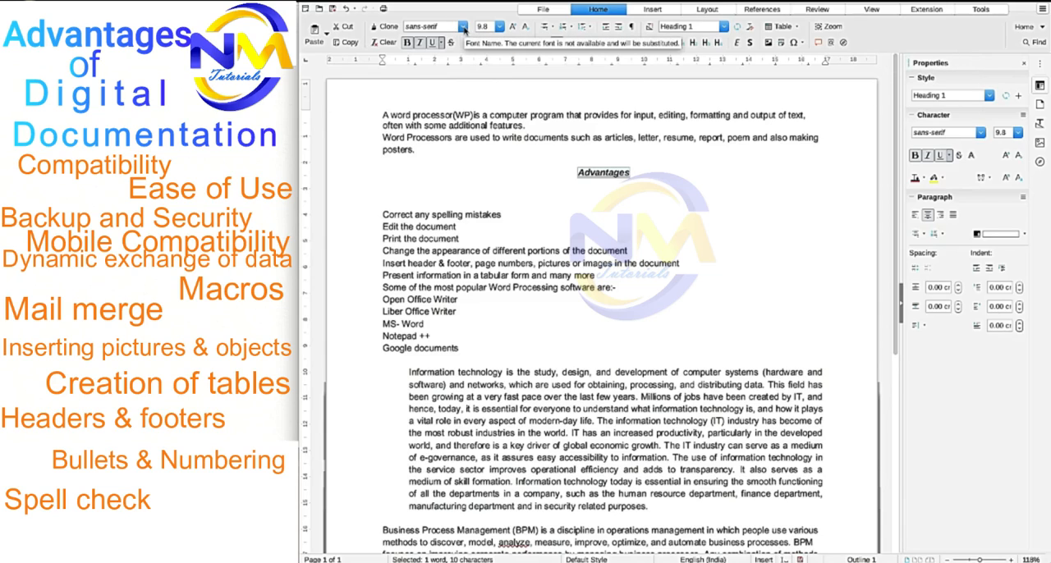
- Change the font of the "Advantages" heading to Arial Black
click(464, 28)
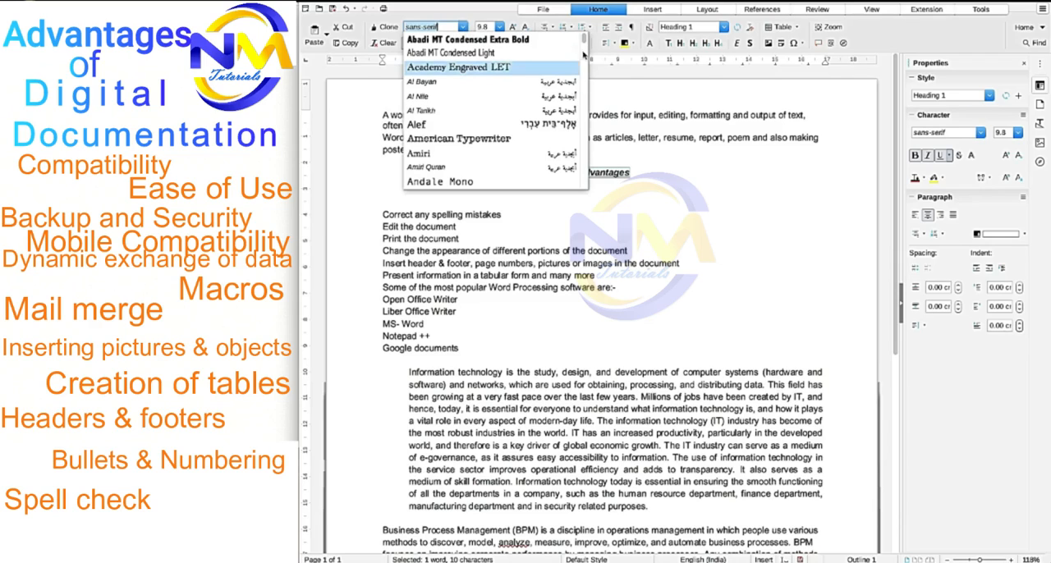
scroll(585, 38, down, 2)
scroll(585, 39, down, 3)
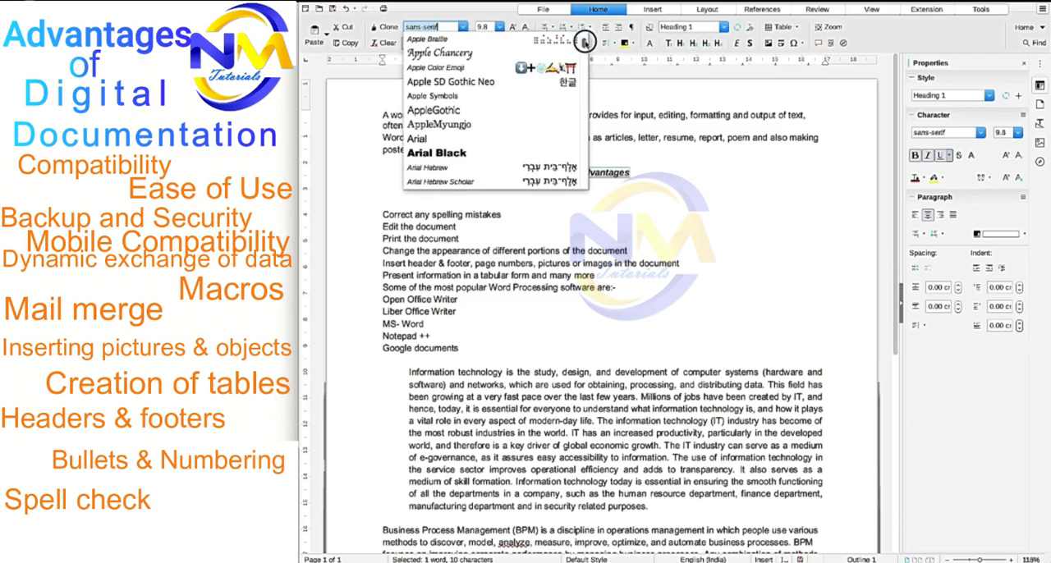
click(449, 154)
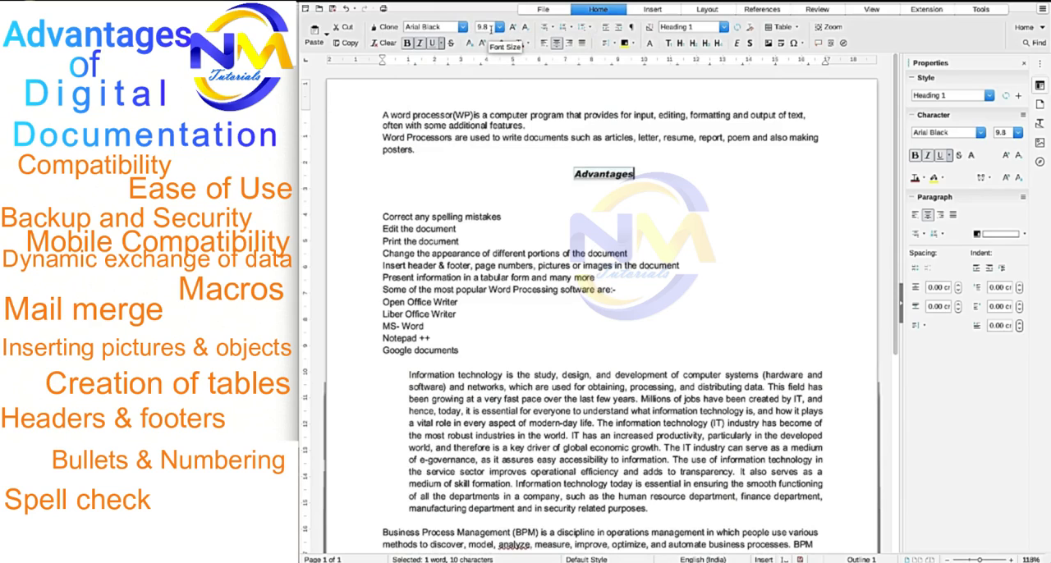
- Grow and shrink the "Advantages" heading's font size in increments, finishing at 27.7 pt
click(499, 28)
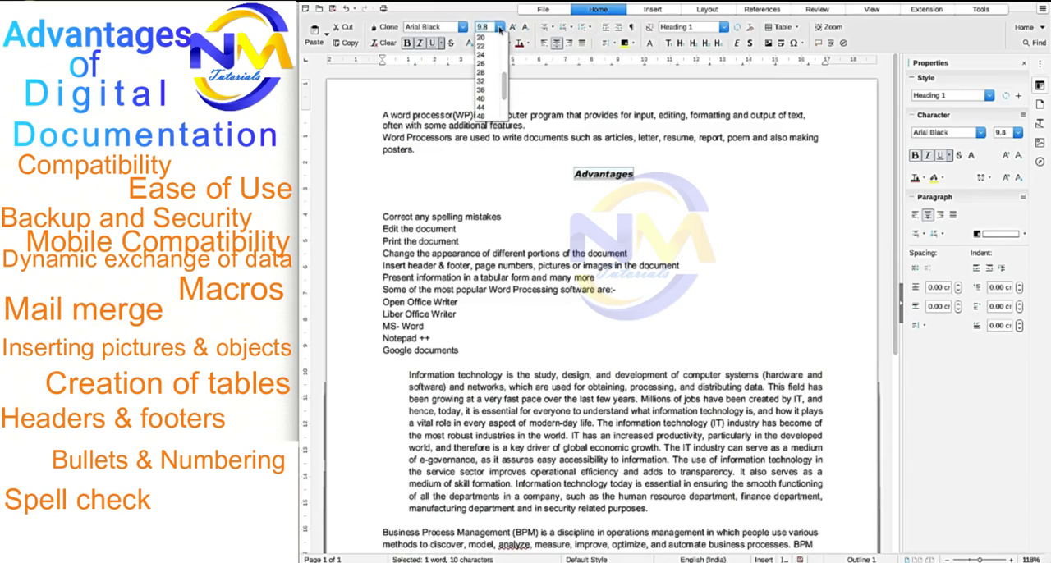
click(499, 28)
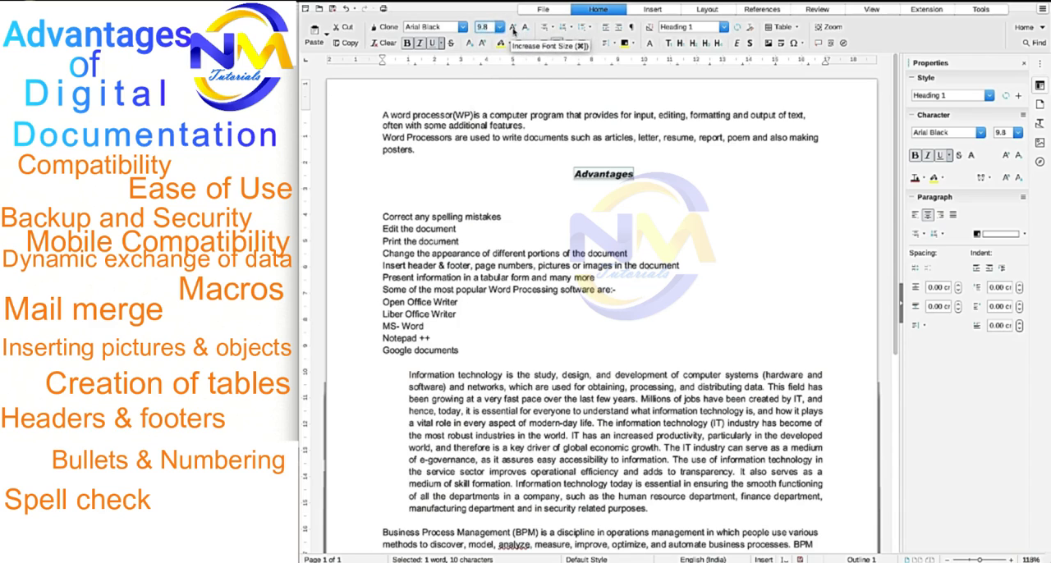
click(512, 28)
click(513, 28)
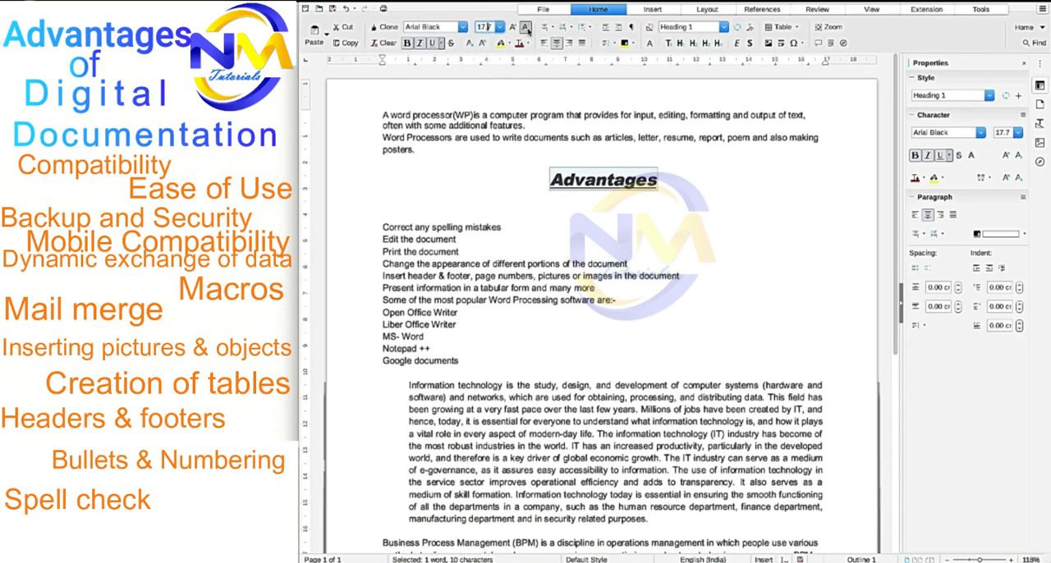
click(528, 31)
click(528, 30)
click(510, 31)
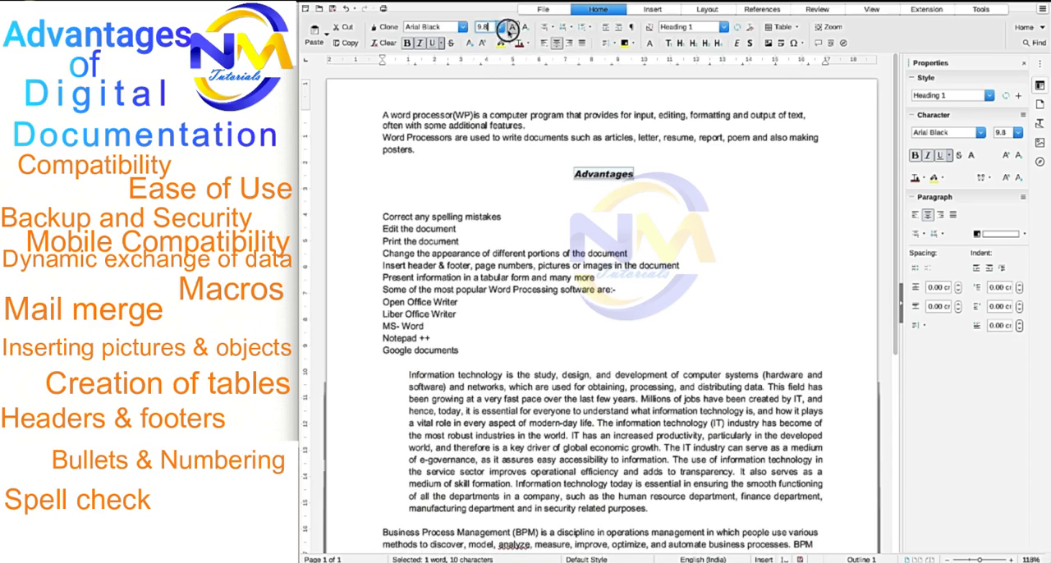
click(512, 29)
click(512, 29)
click(513, 29)
click(512, 29)
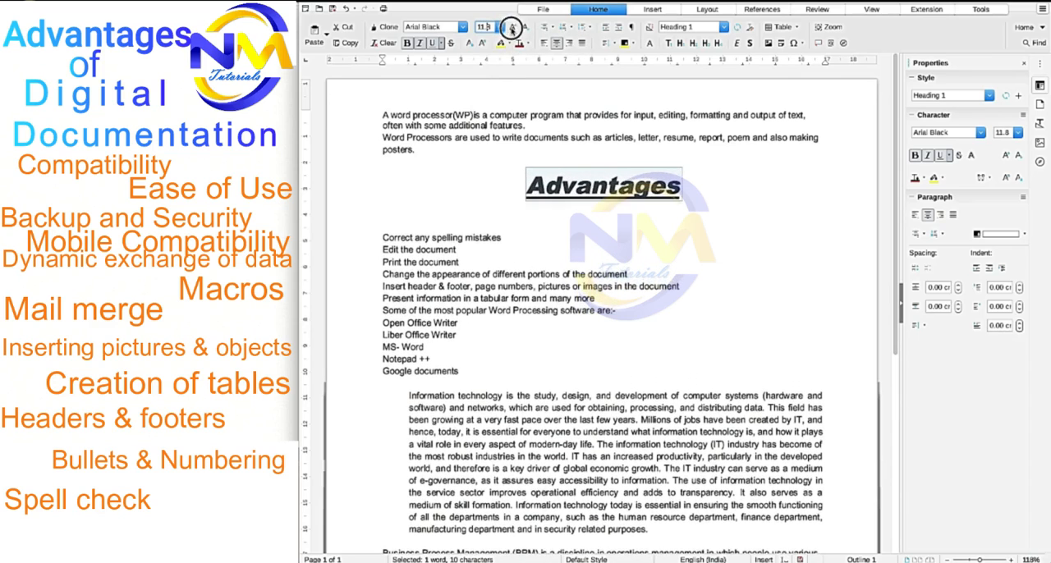
click(512, 28)
click(524, 29)
click(524, 29)
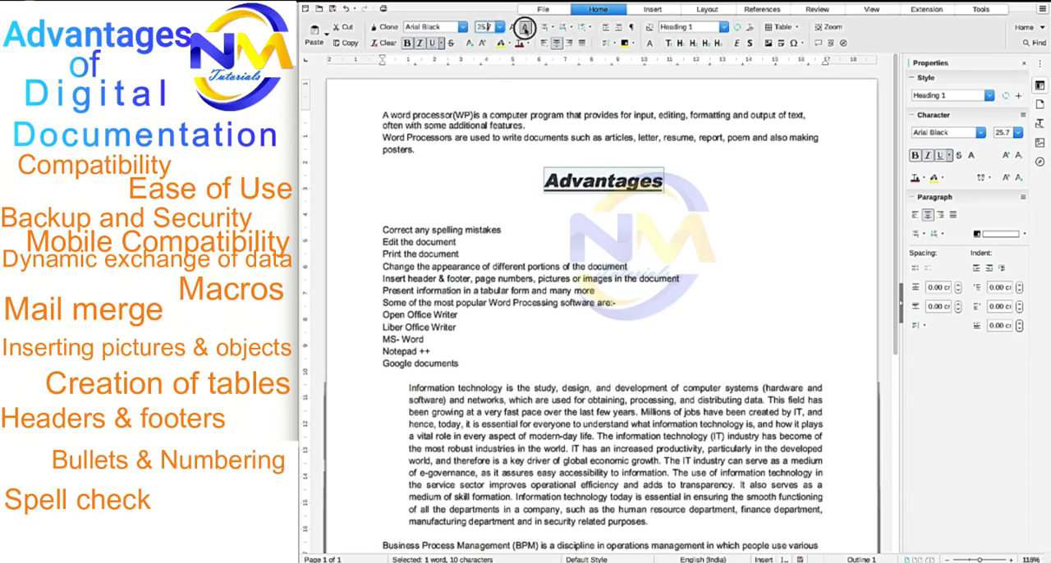
click(516, 31)
click(517, 31)
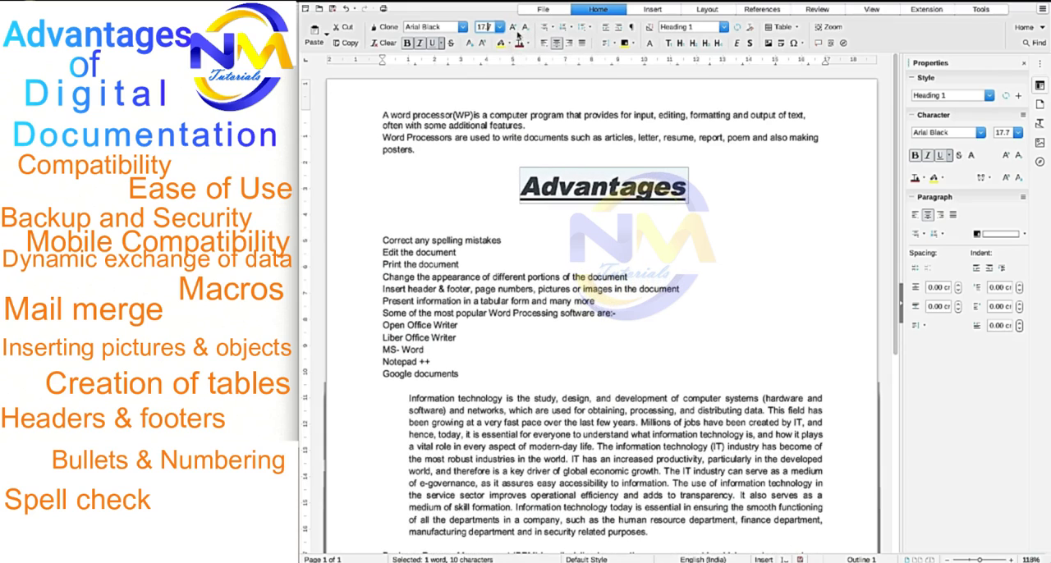
click(556, 256)
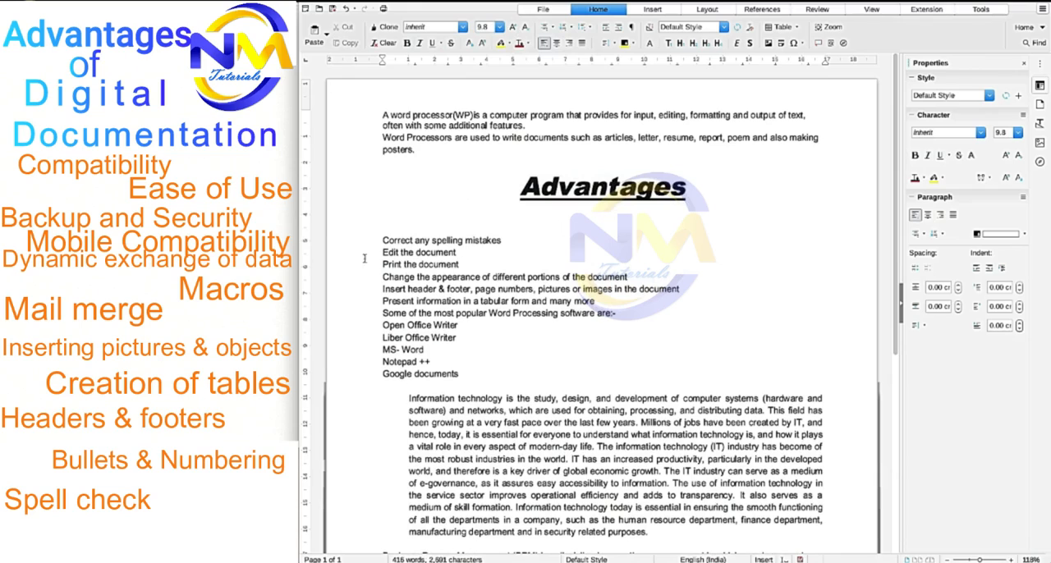
- Format the six lines from "Correct any spelling mistakes" to "Present information in a tabular form and many more" as a bulleted list with arrowhead bullets
drag(382, 241, 597, 301)
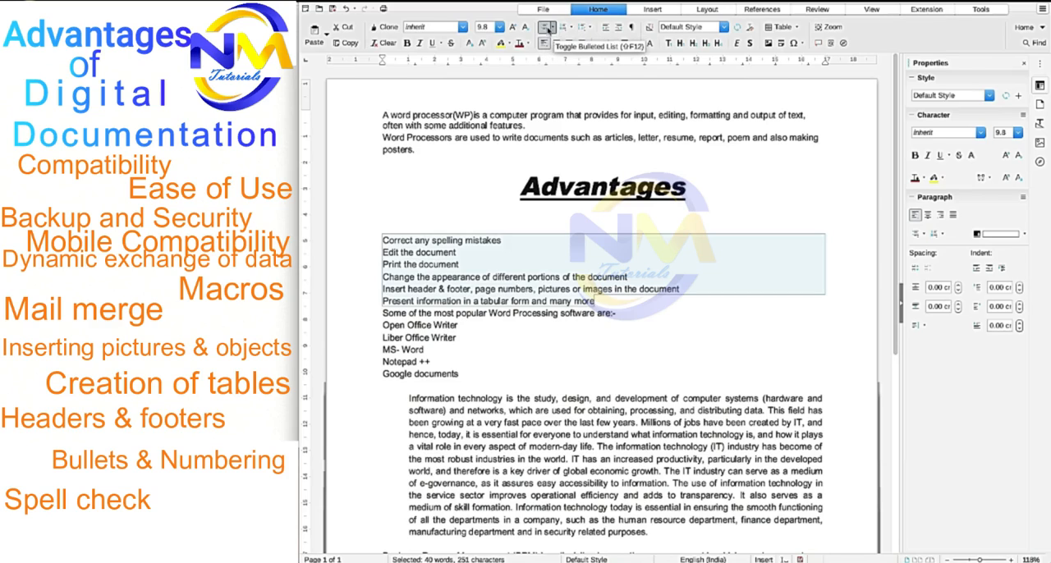
click(547, 31)
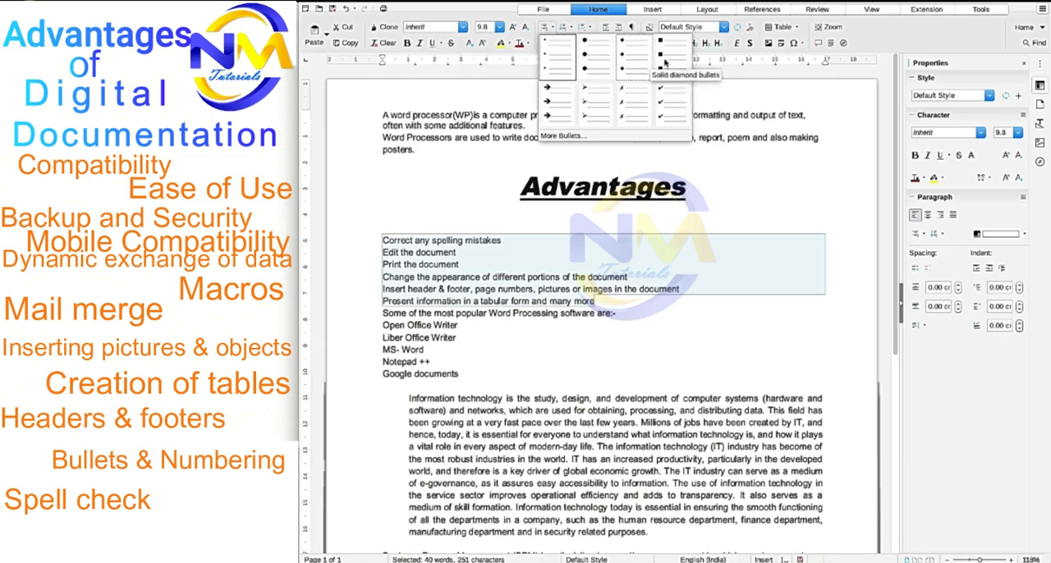
click(596, 105)
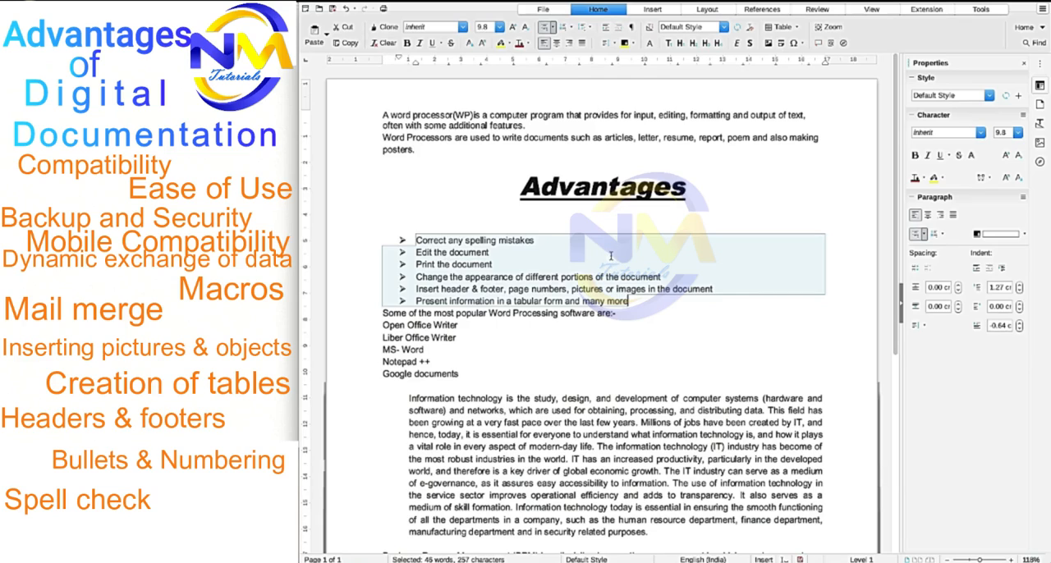
click(618, 315)
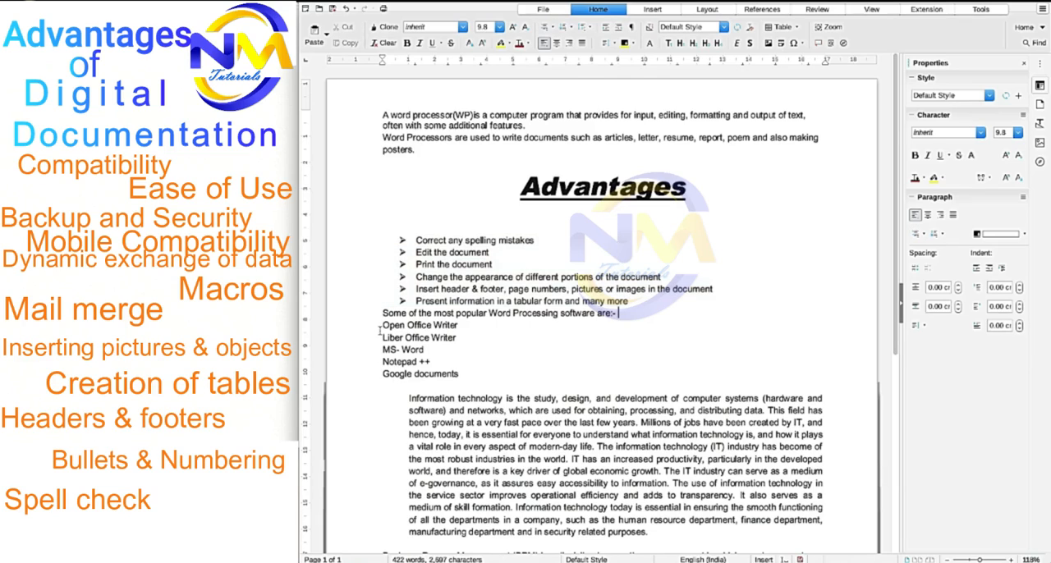
- Number the lines from "Open Office Writer" to "Google documents", trying 1. 2. 3. and uppercase Roman numerals, and finish with A) B) C)
drag(383, 325, 458, 375)
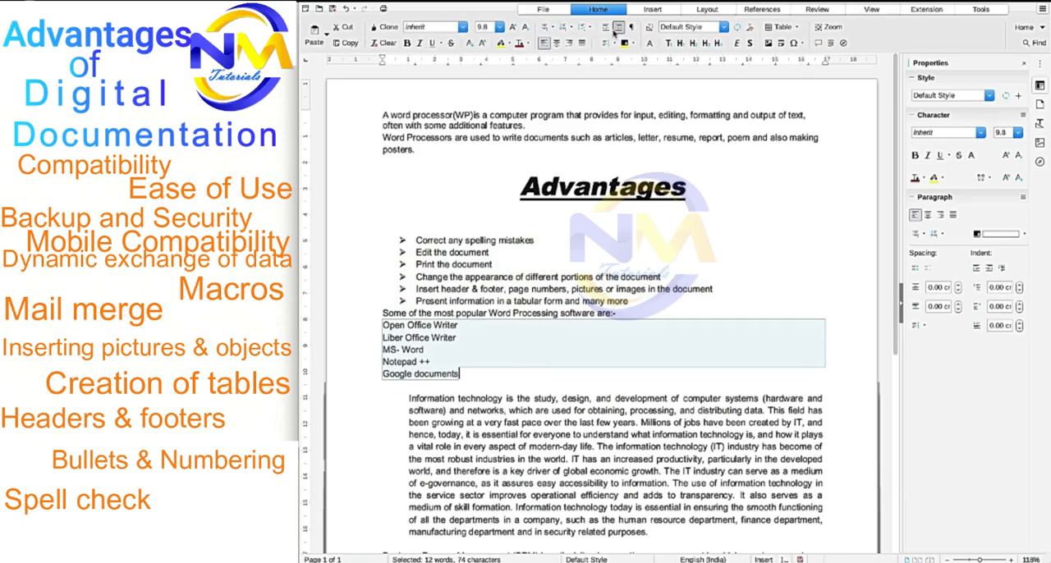
click(568, 28)
click(572, 30)
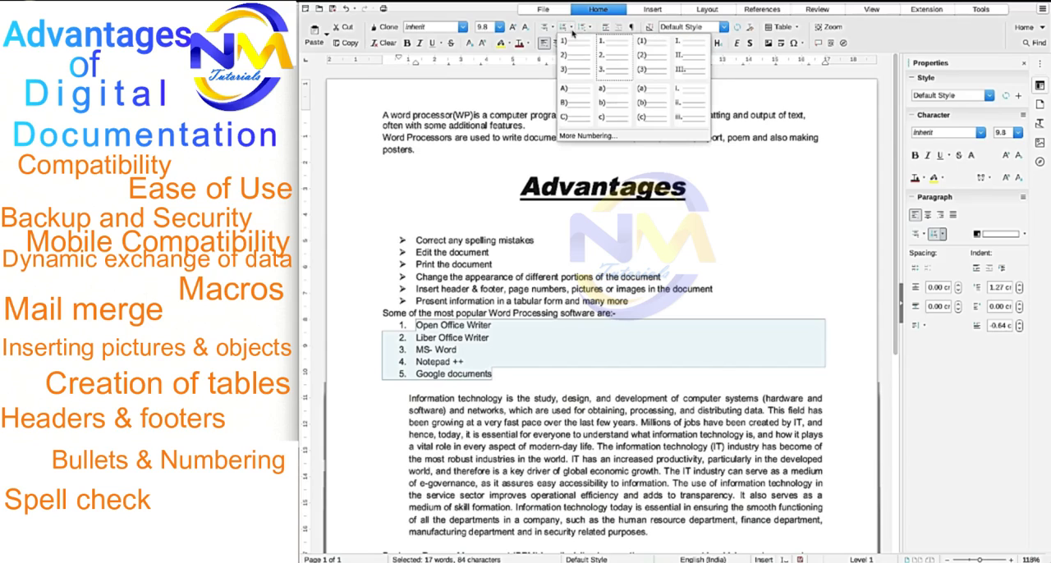
click(687, 66)
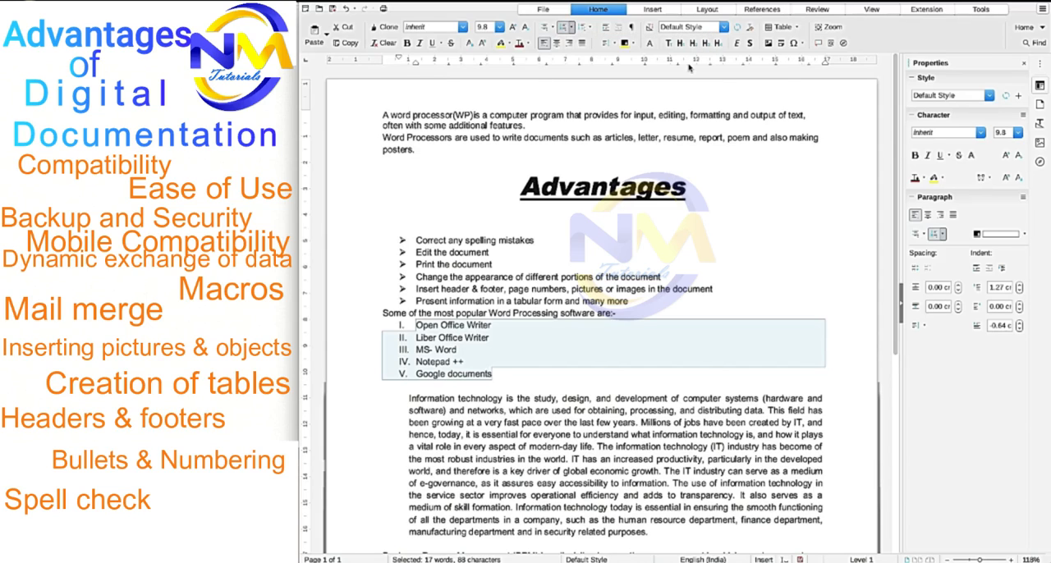
click(573, 30)
click(582, 116)
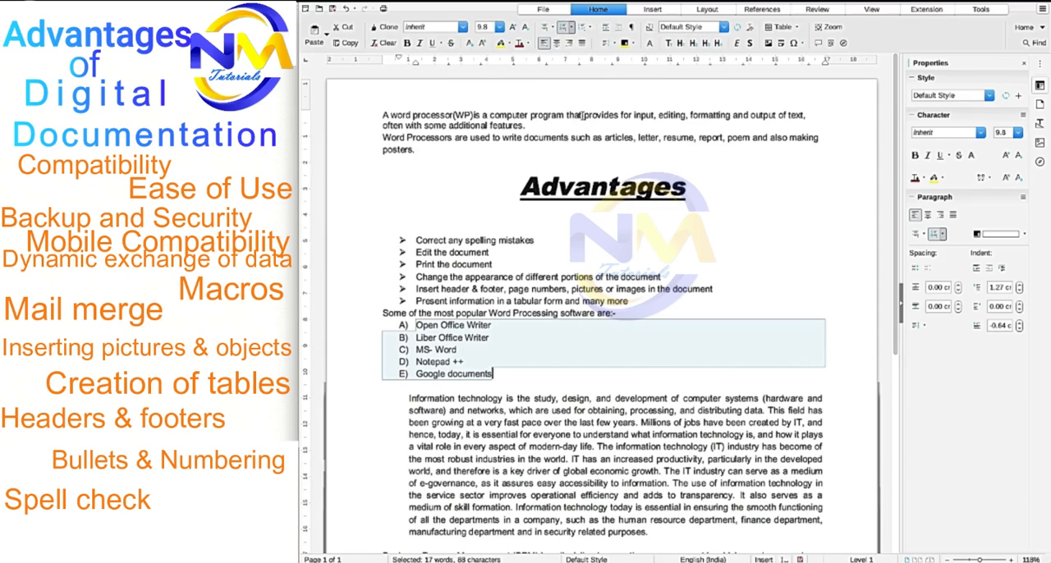
click(557, 373)
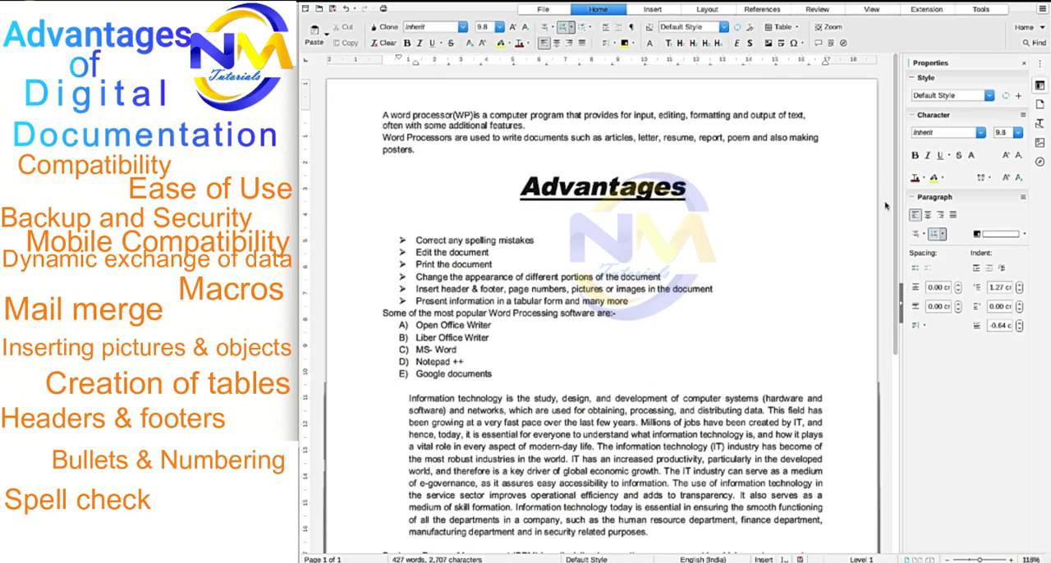
- Try red and then blue as the "Advantages" heading's font colour, and highlight the heading in light blue
mouse_move(896, 221)
mouse_down()
mouse_move(896, 233)
mouse_move(896, 222)
mouse_up()
drag(515, 194, 686, 199)
click(528, 42)
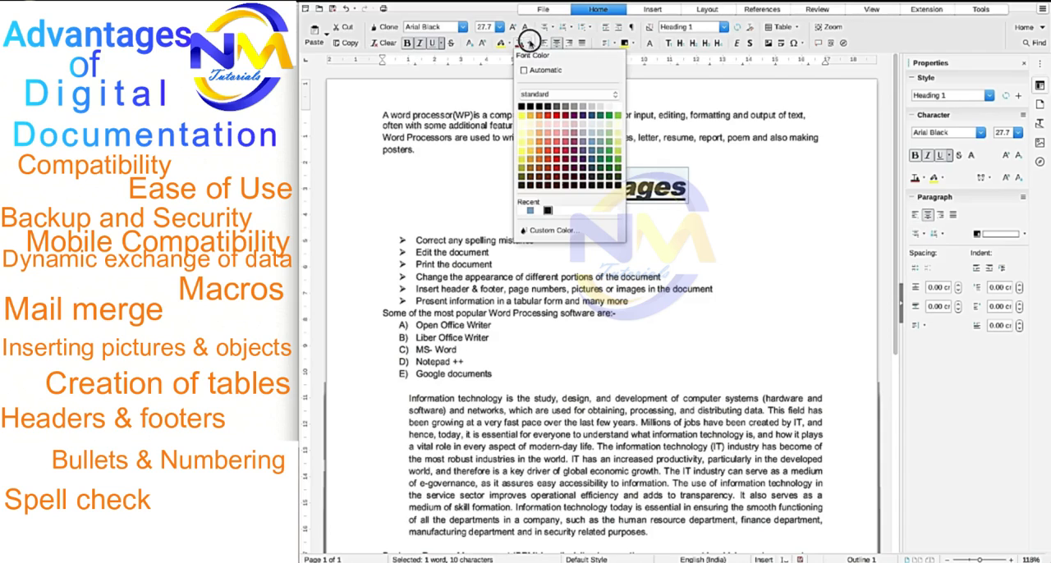
click(549, 160)
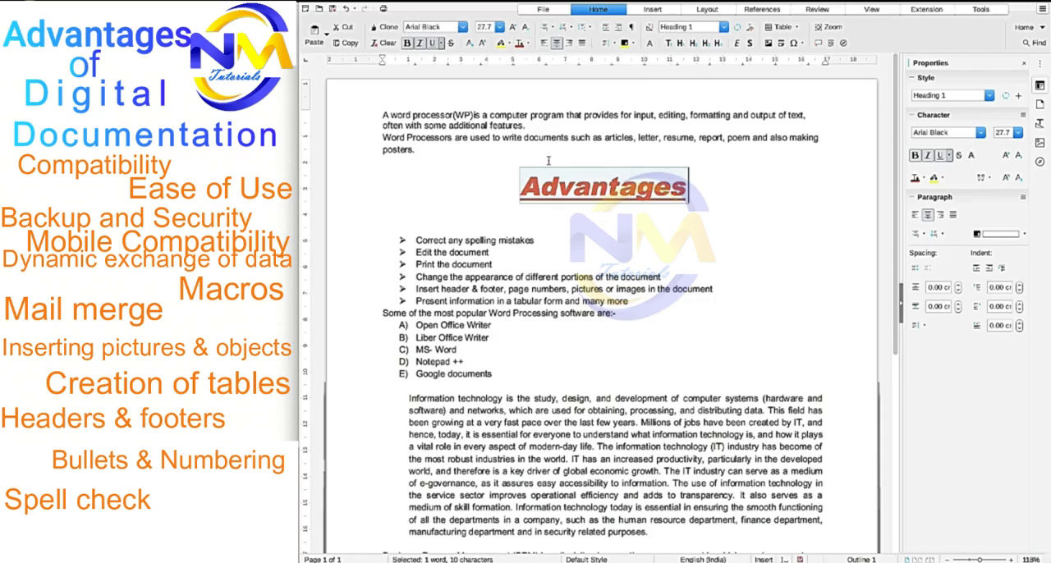
click(529, 44)
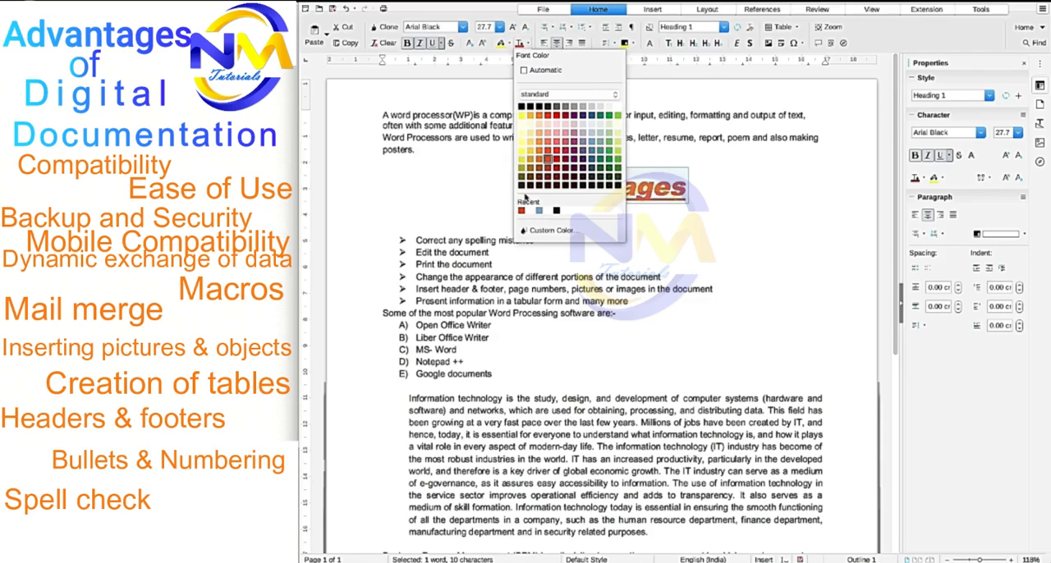
click(591, 155)
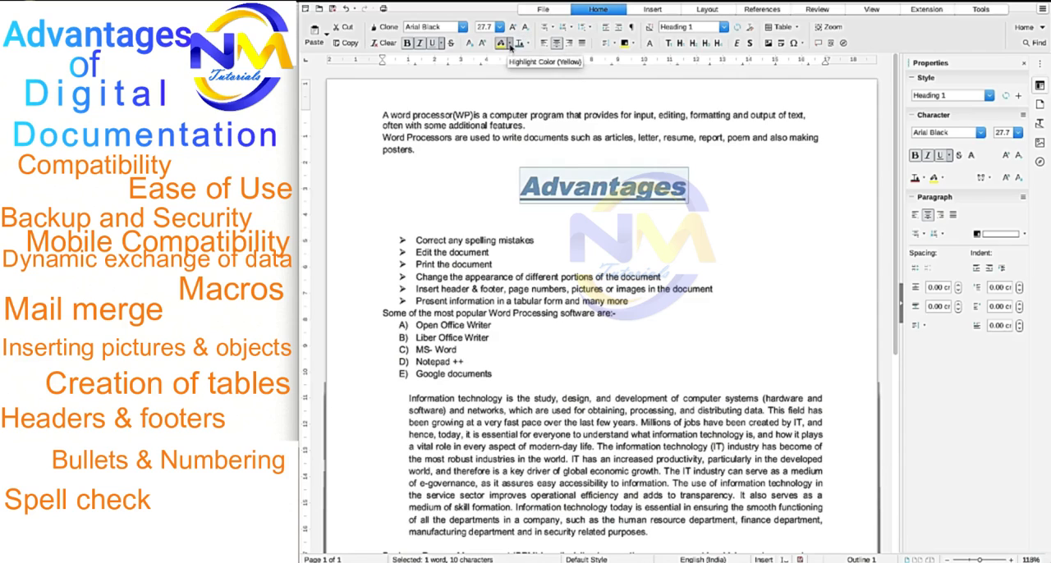
click(510, 44)
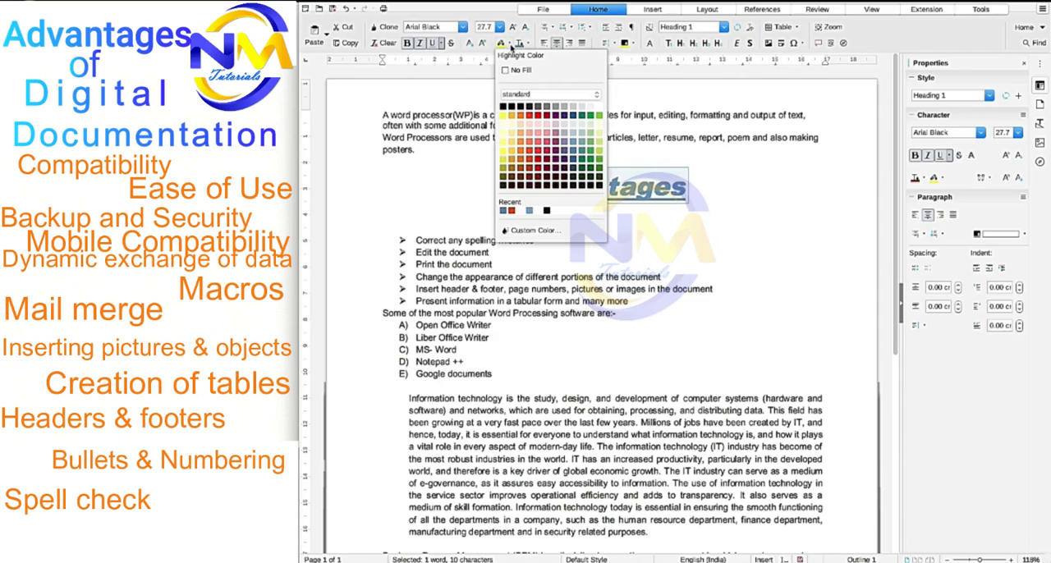
click(573, 135)
click(385, 228)
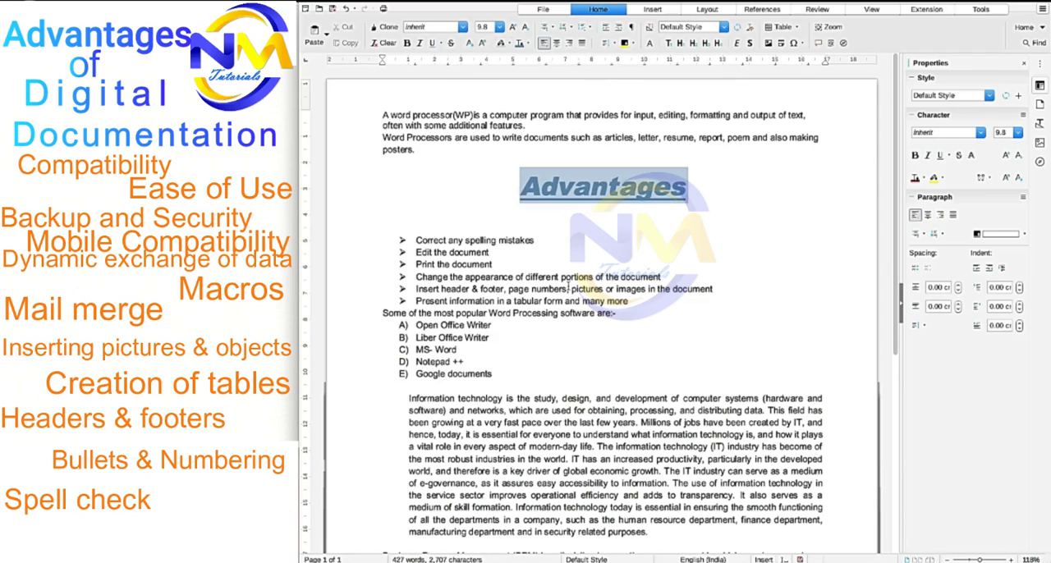
- Set the font colour of the whole "Advantages" heading to red
click(526, 44)
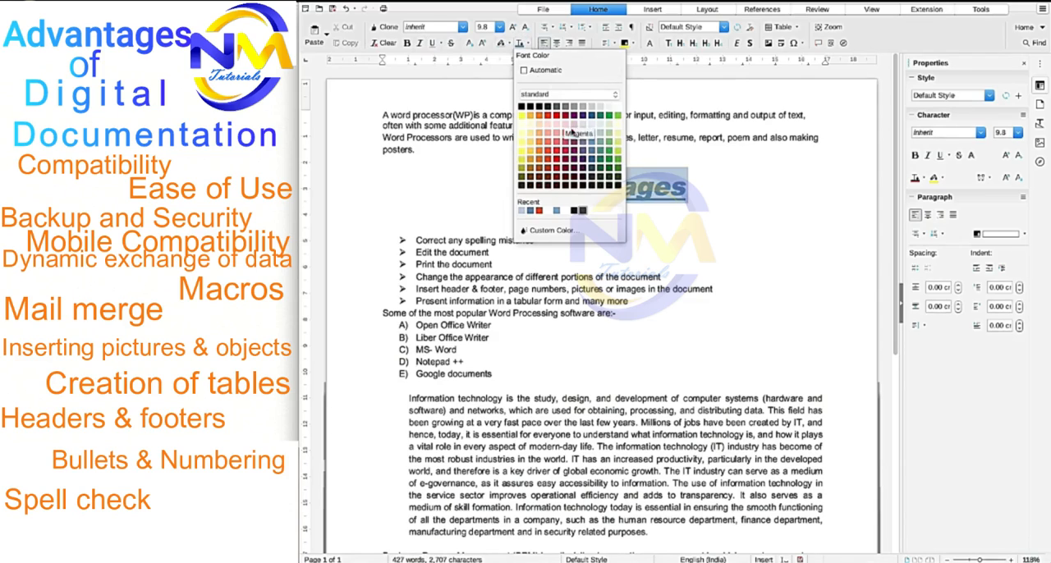
click(554, 211)
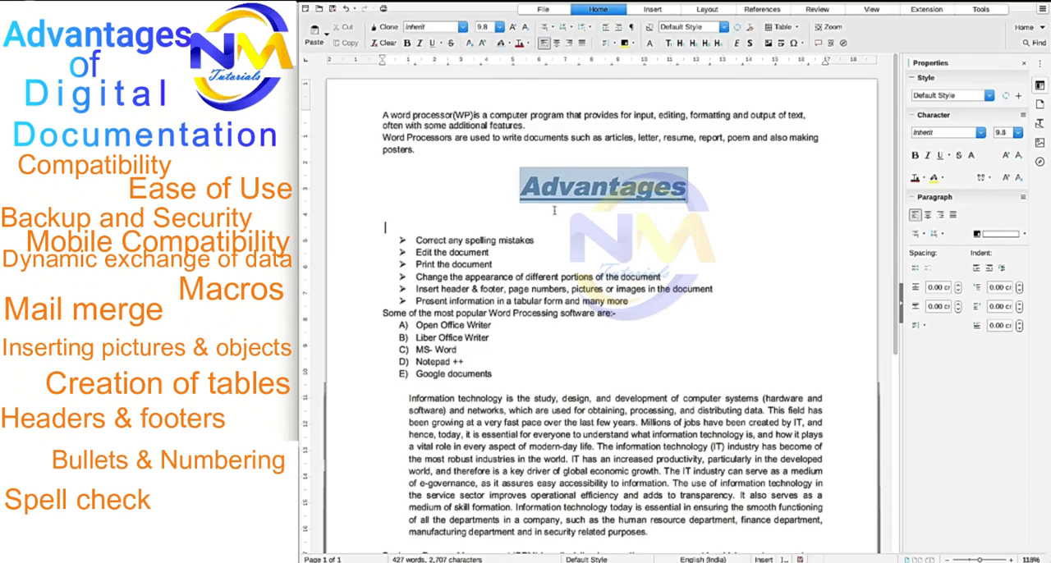
drag(517, 182, 697, 187)
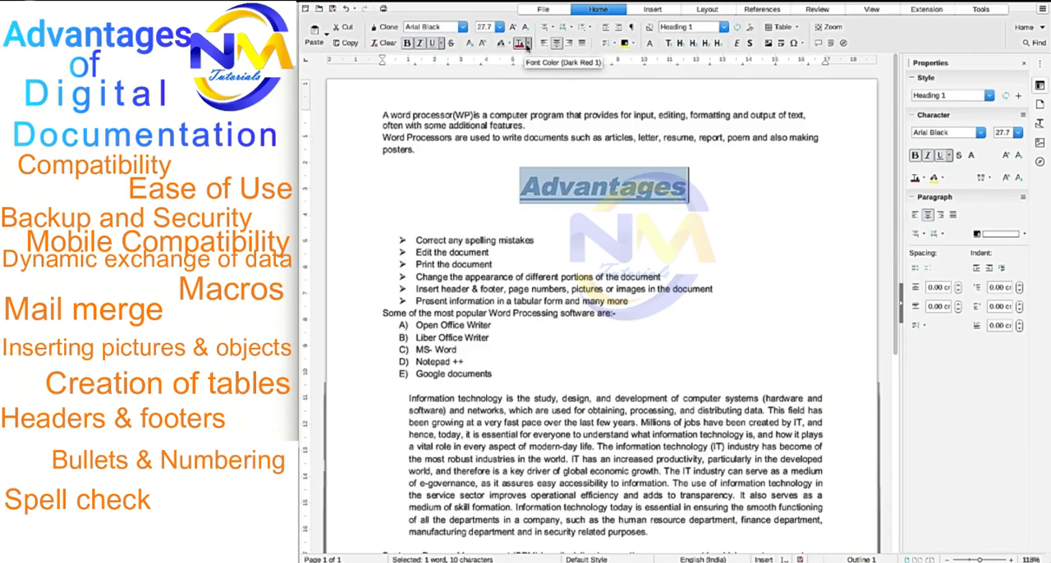
click(519, 44)
click(582, 237)
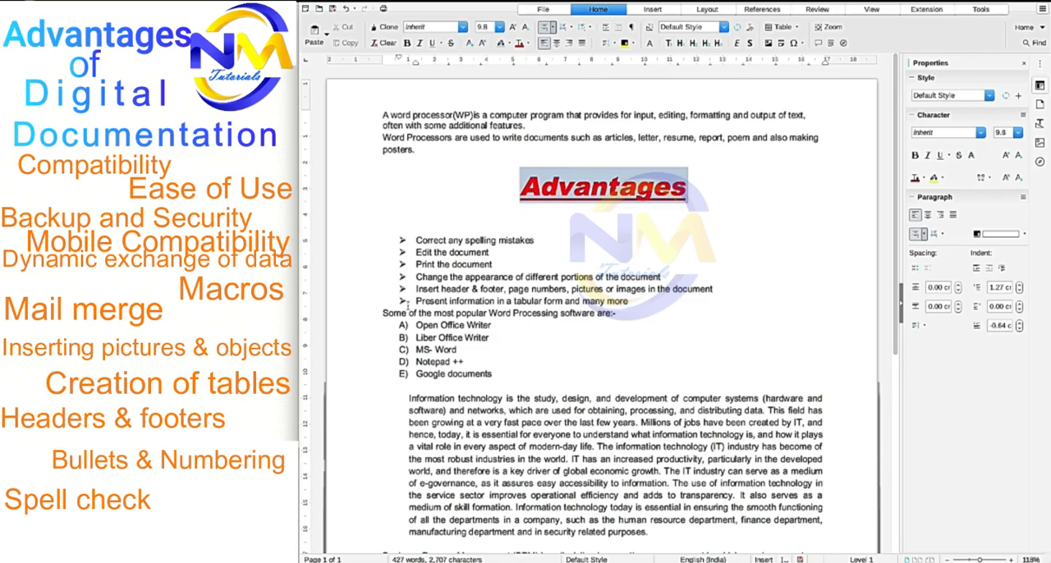
- Apply the shadow effect to the first bullet's text, "Correct any spelling mistakes"
drag(416, 241, 535, 241)
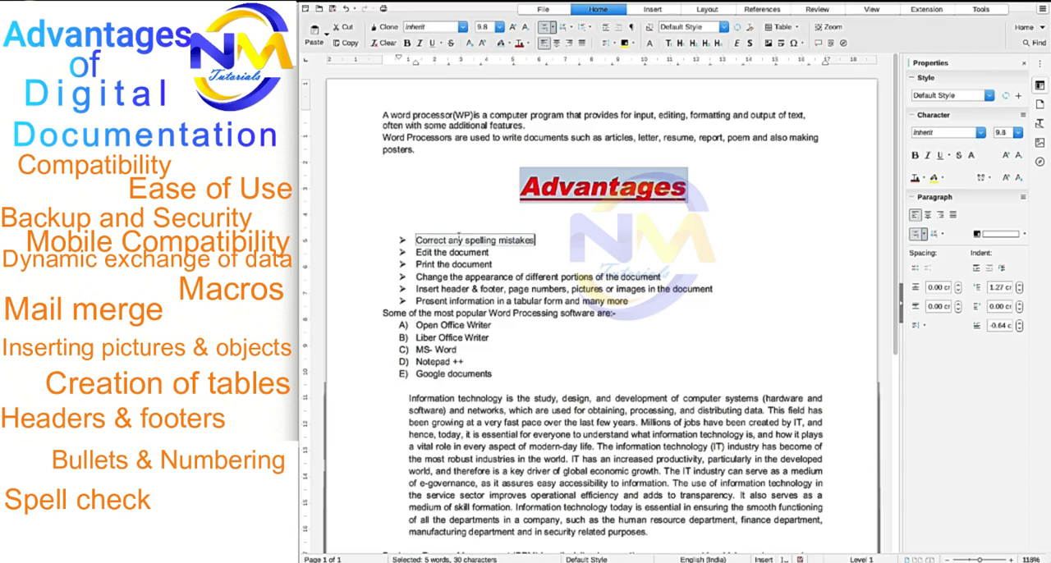
click(972, 156)
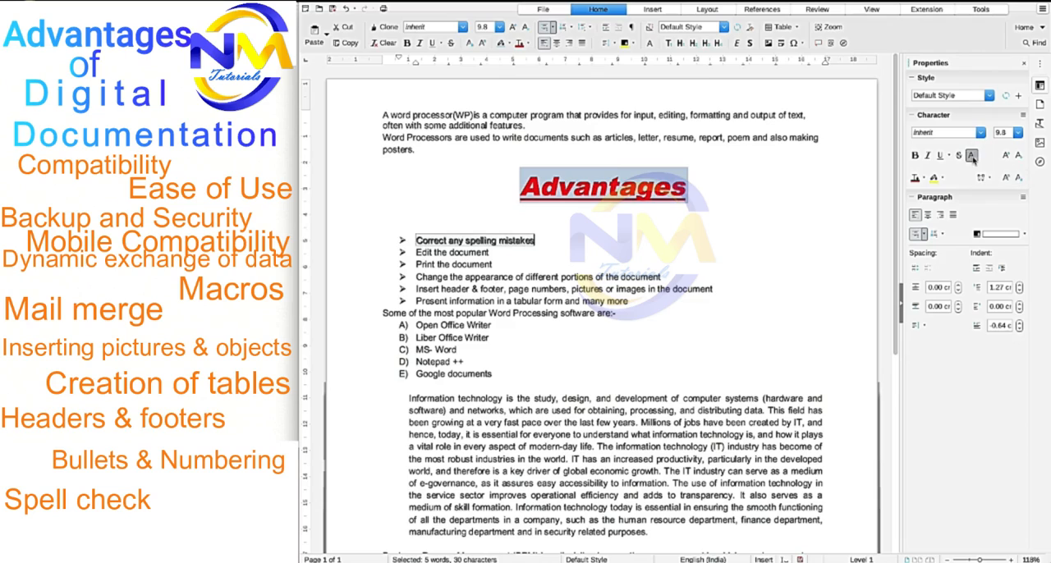
click(741, 308)
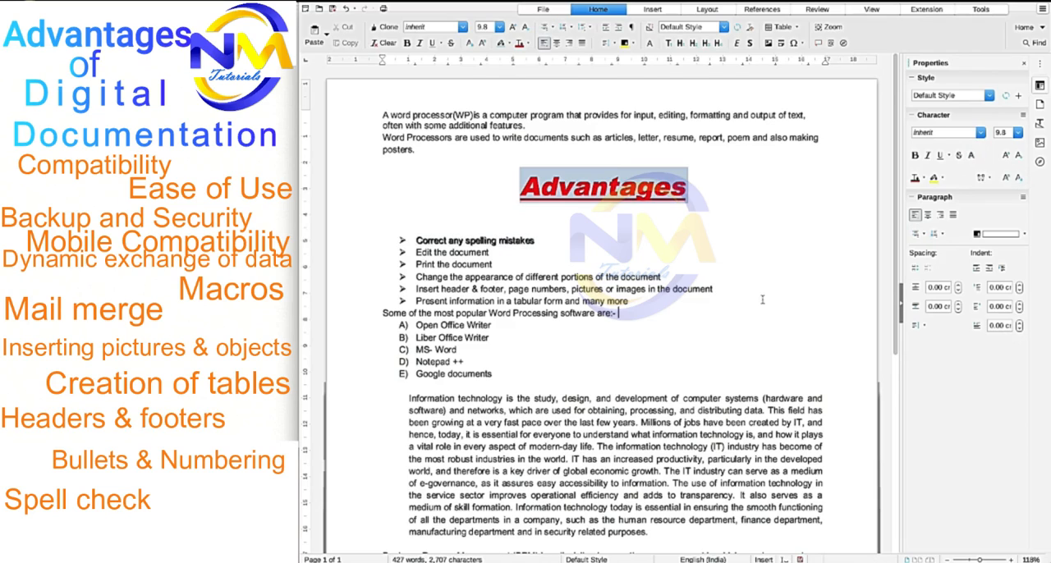
- Set the spacing above and below the "Information technology" paragraph to 0.20 cm each
click(481, 240)
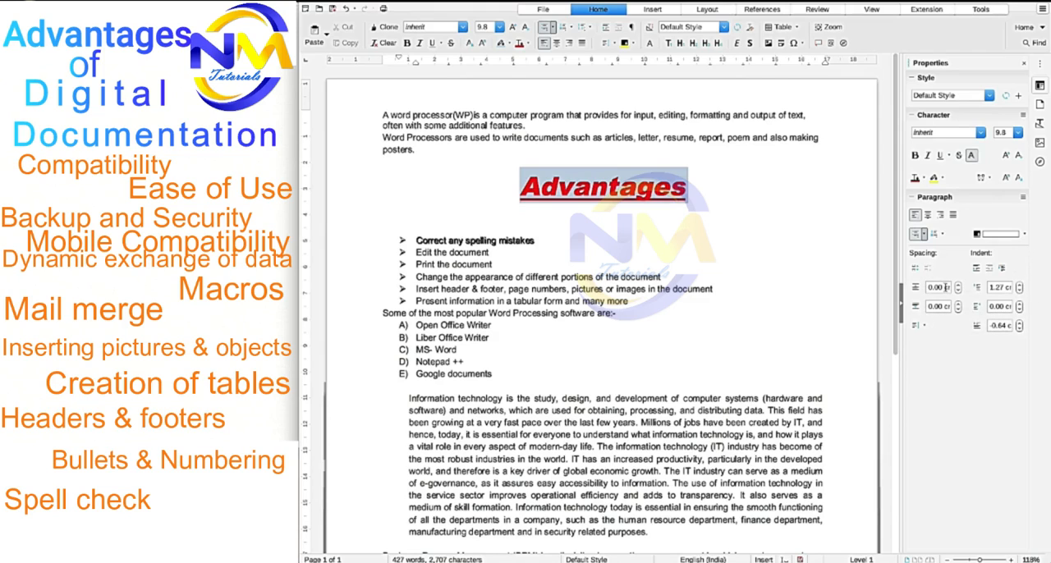
middle_click(500, 435)
scroll(502, 435, down, 3)
click(517, 356)
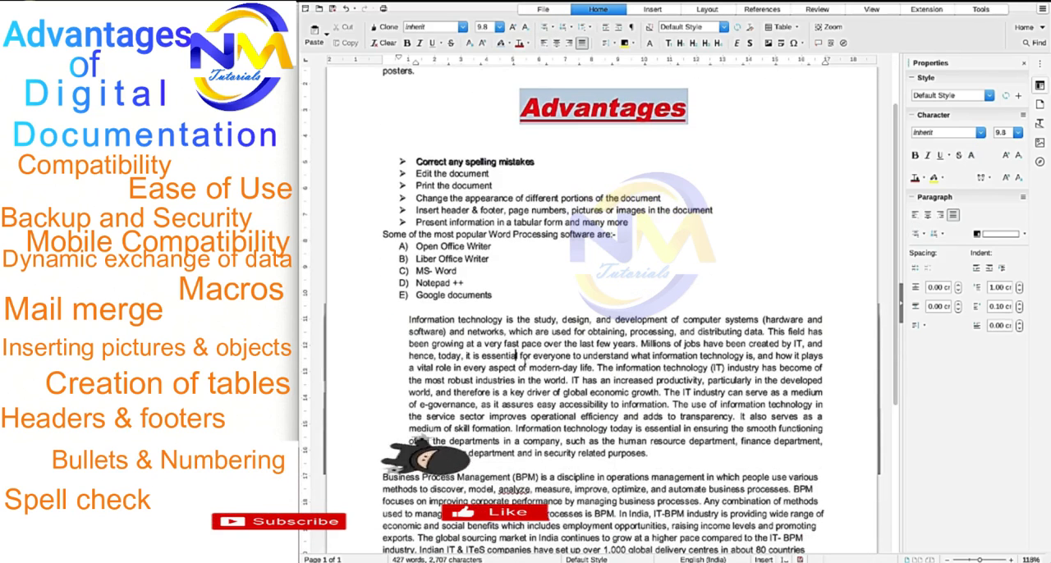
click(957, 286)
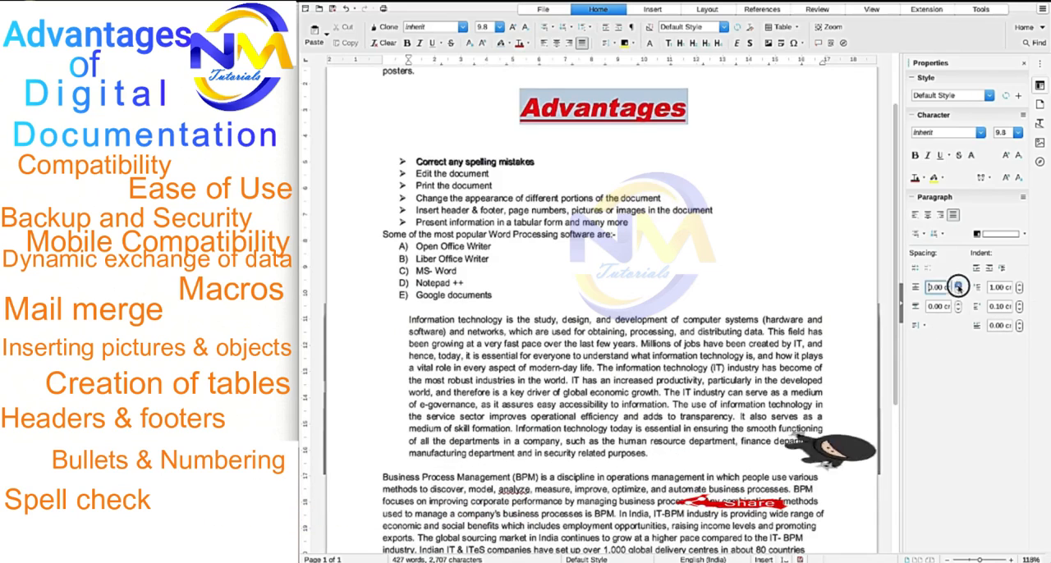
click(958, 285)
click(958, 285)
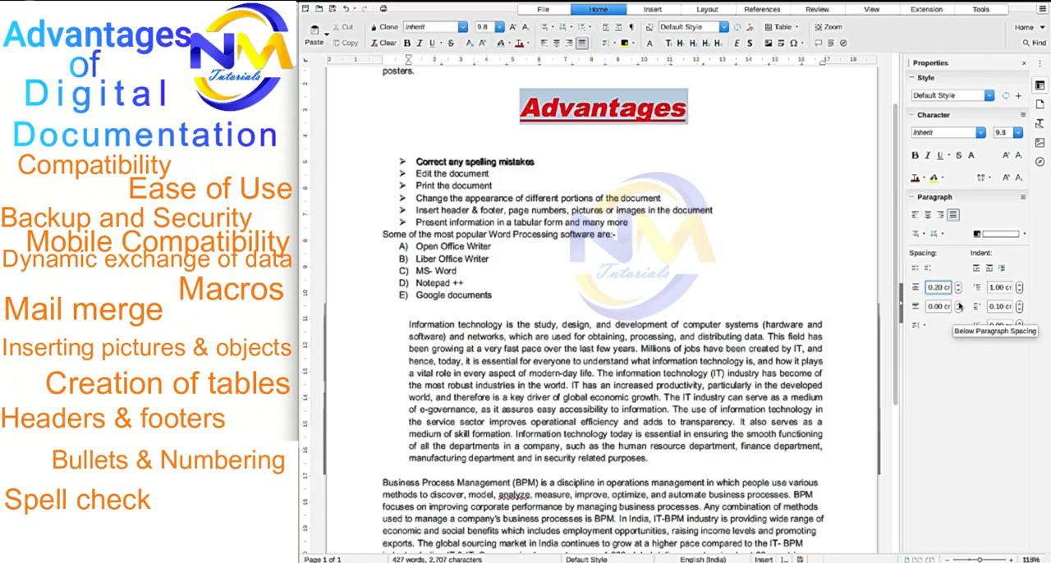
click(958, 306)
click(959, 305)
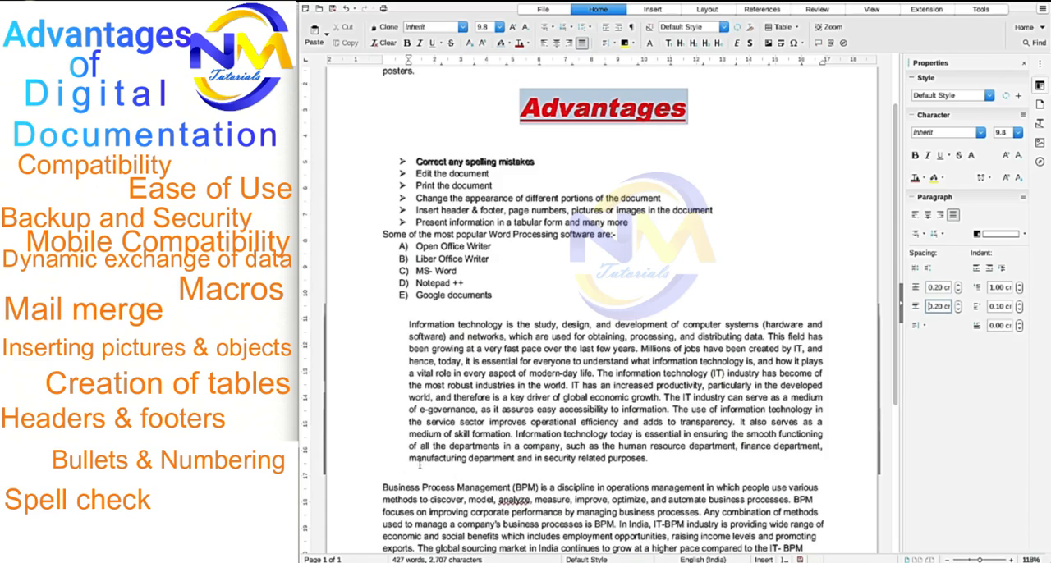
- Select from the end of the "Information technology" paragraph into the "Business Process Management" paragraph and set the spacing below to 0.40 cm
drag(420, 464, 433, 499)
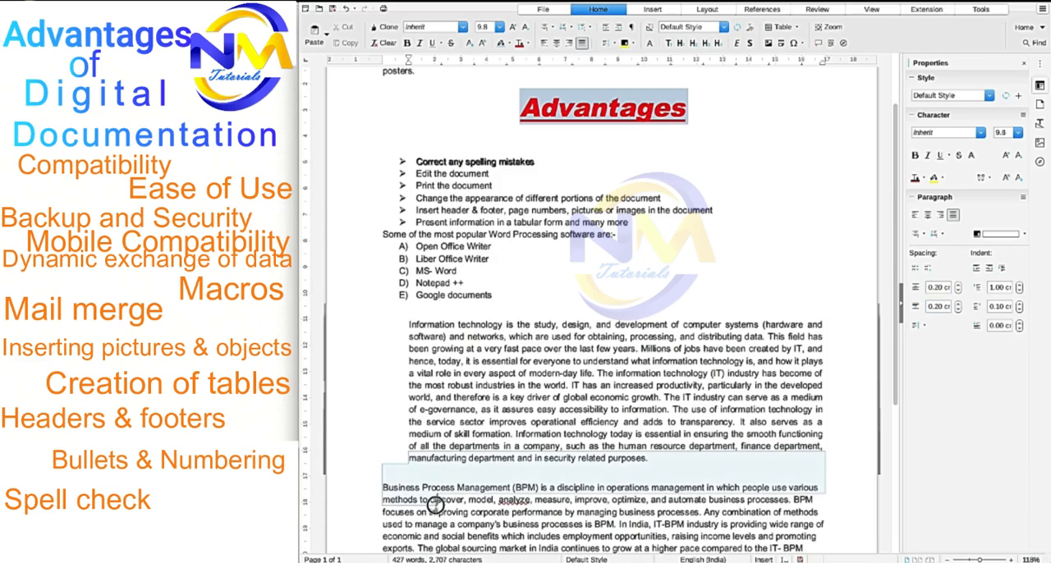
click(959, 304)
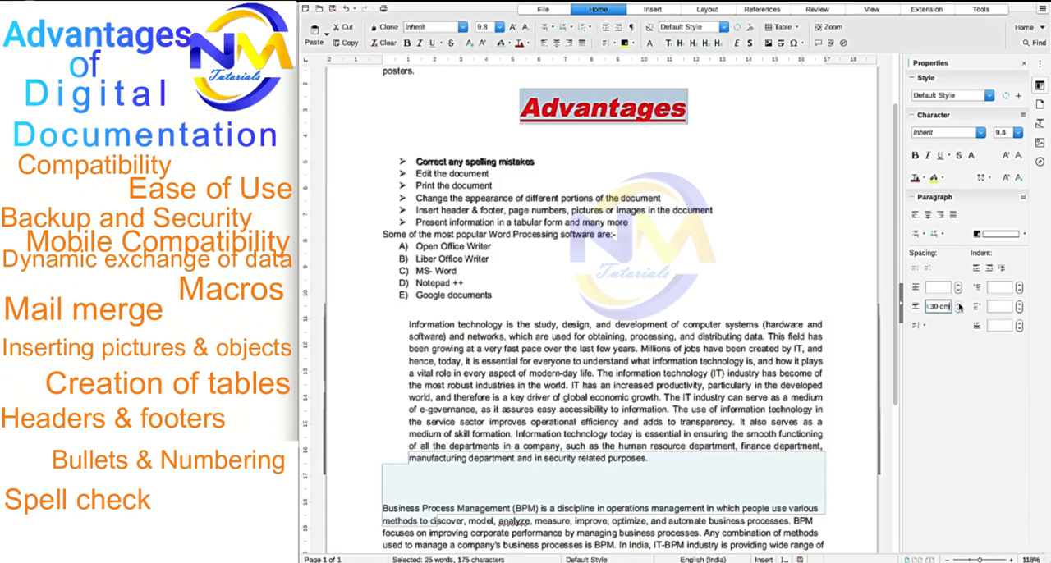
click(959, 304)
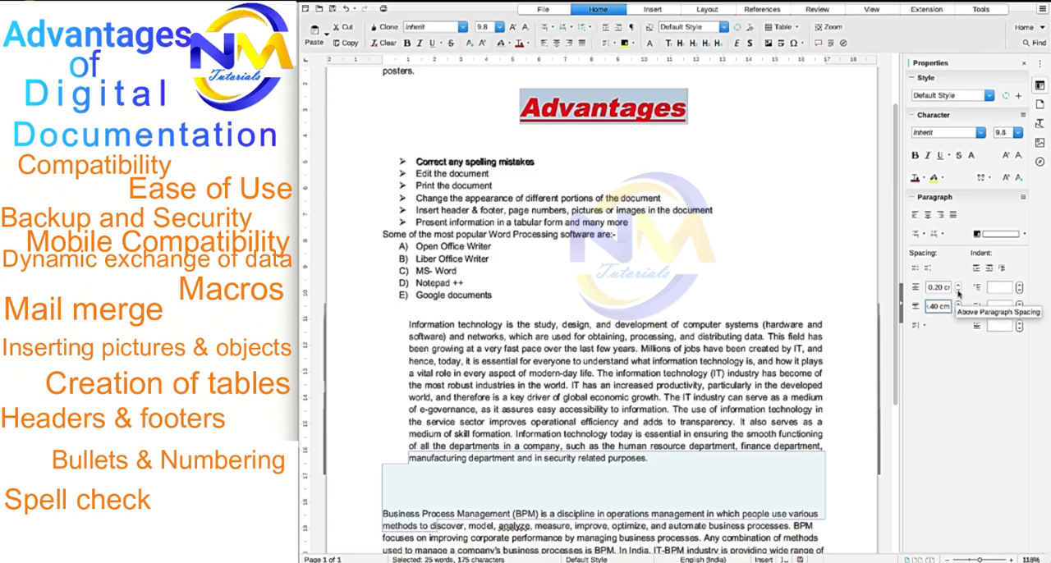
- Reset the spacing above and below the two selected paragraphs to 0.00 cm
click(958, 291)
click(958, 291)
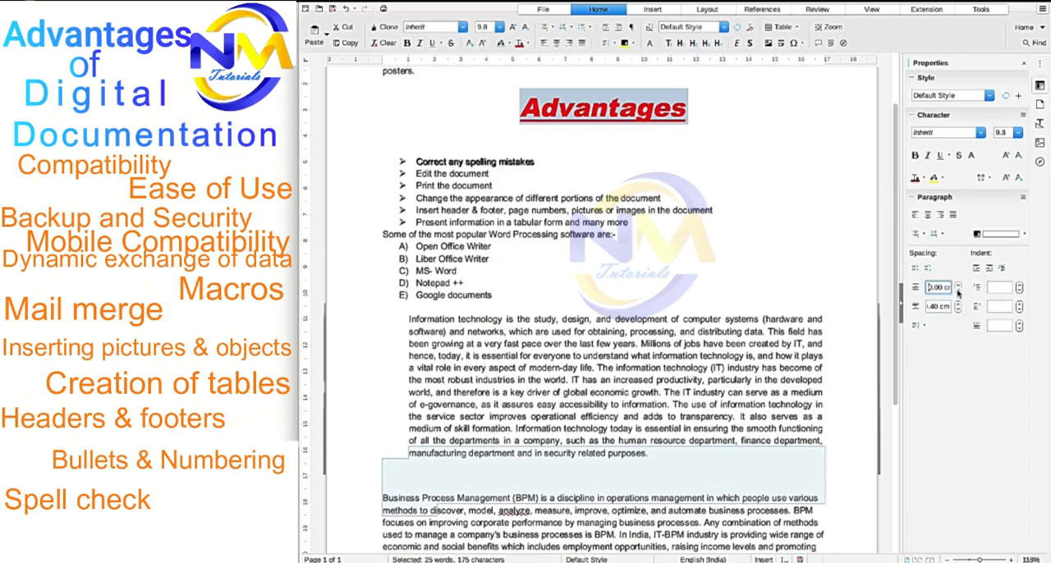
click(958, 310)
click(958, 310)
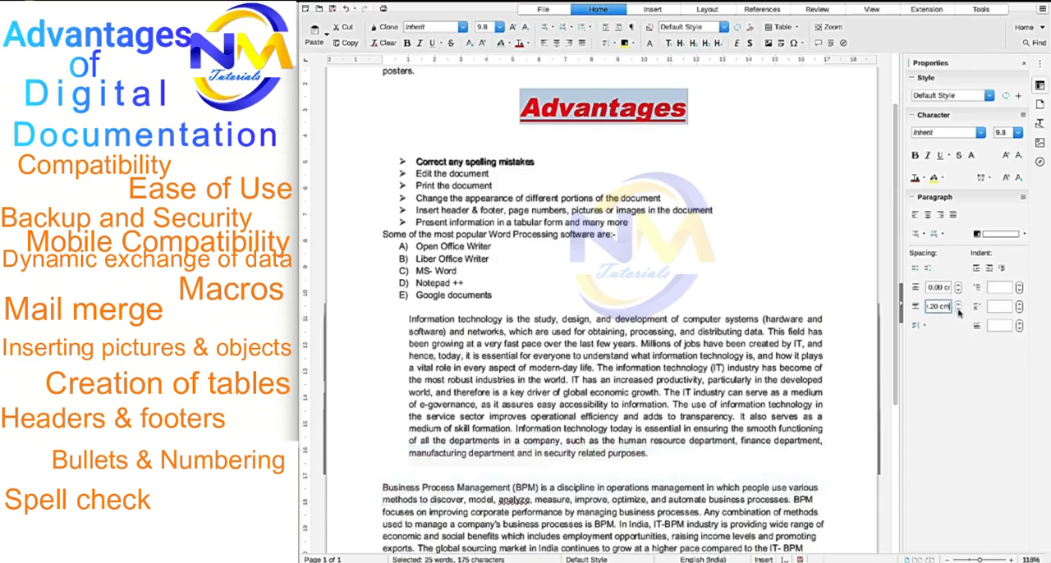
click(958, 310)
click(958, 309)
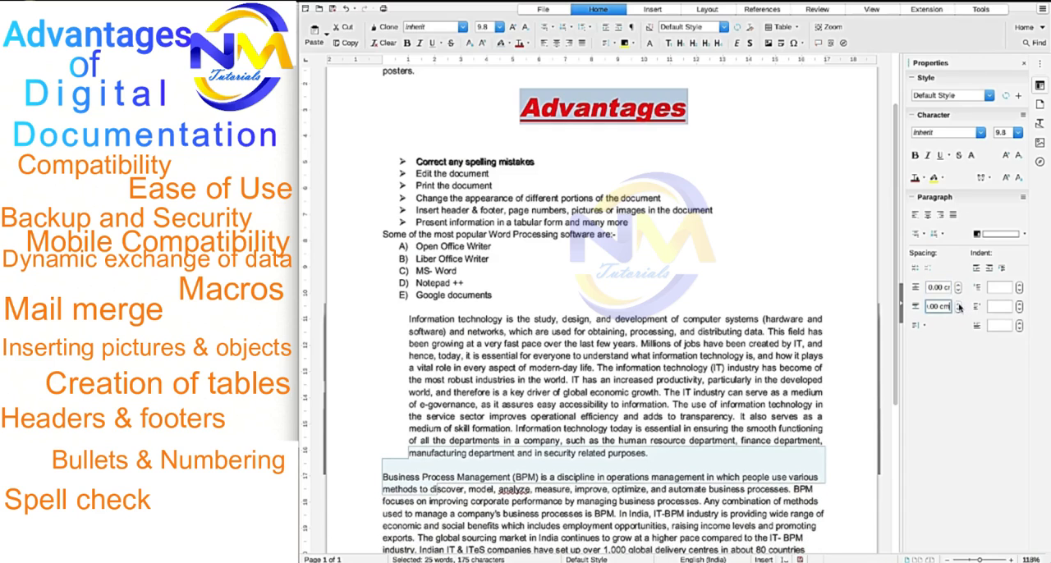
- Try a spacing of 0.30 cm below the two selected paragraphs and return it to 0.00 cm
click(958, 304)
click(958, 304)
click(958, 304)
click(958, 303)
click(958, 310)
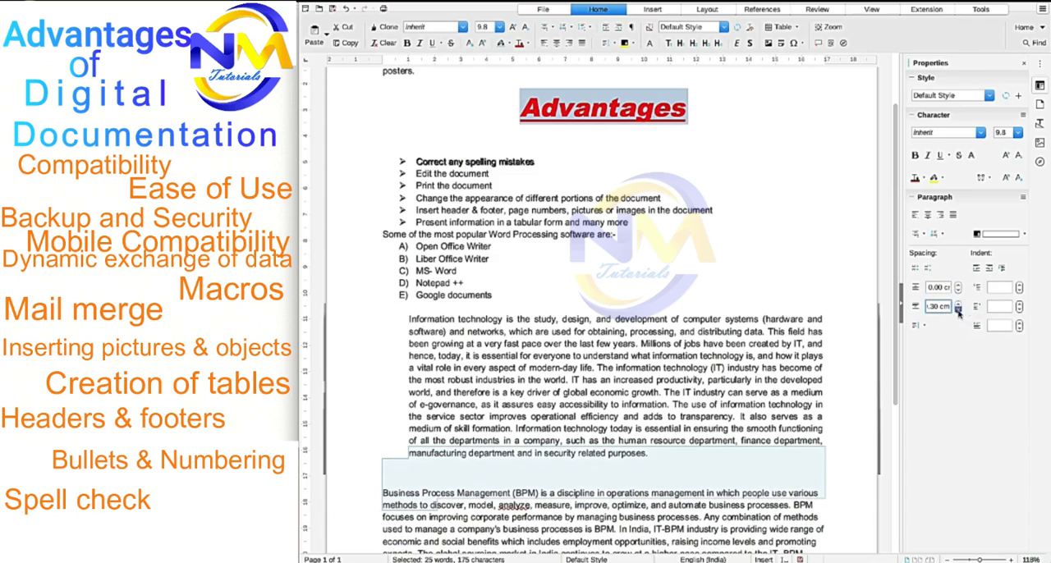
click(958, 310)
click(958, 310)
click(958, 310)
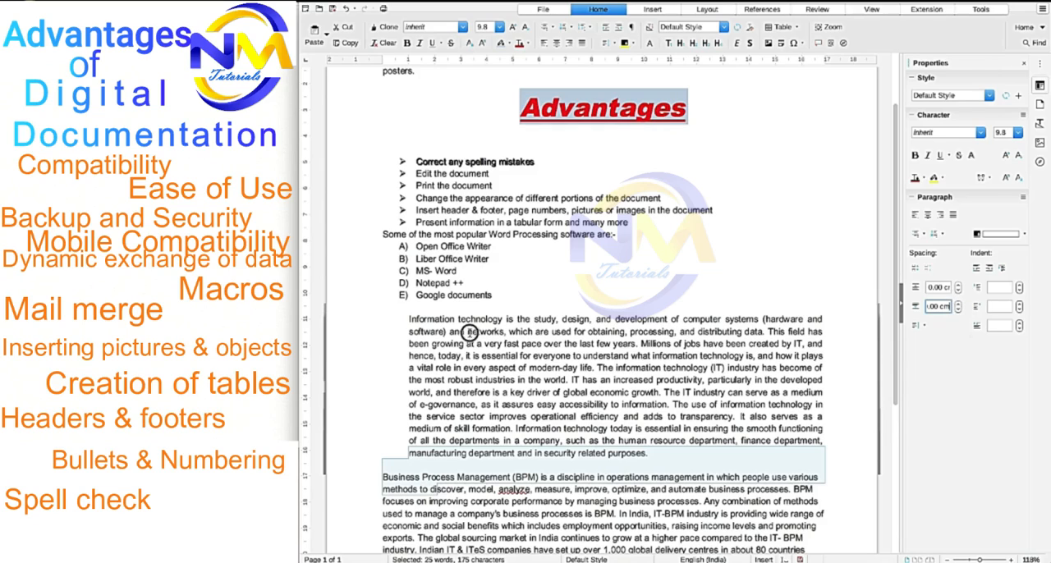
click(470, 332)
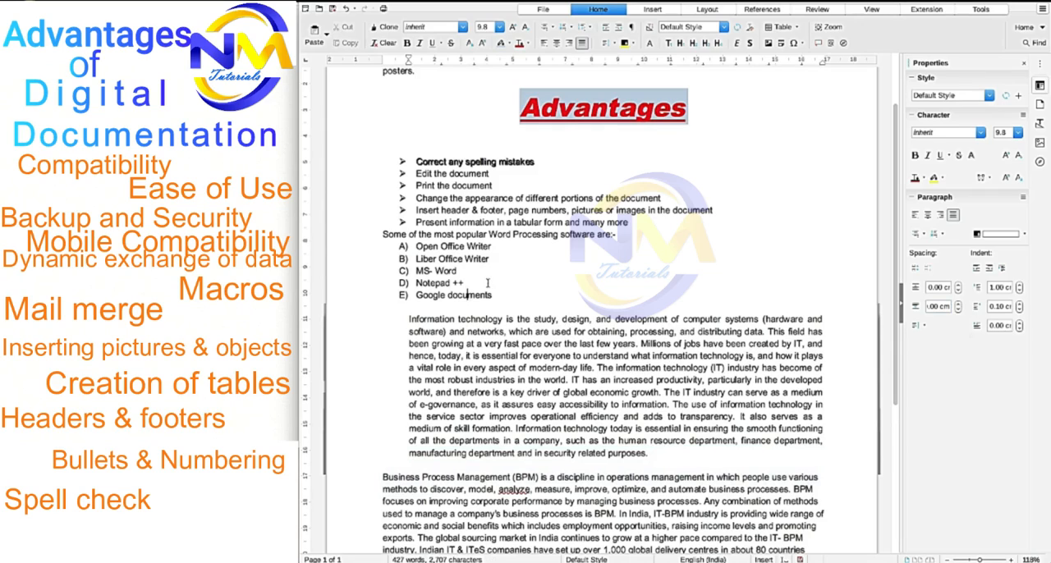
click(484, 248)
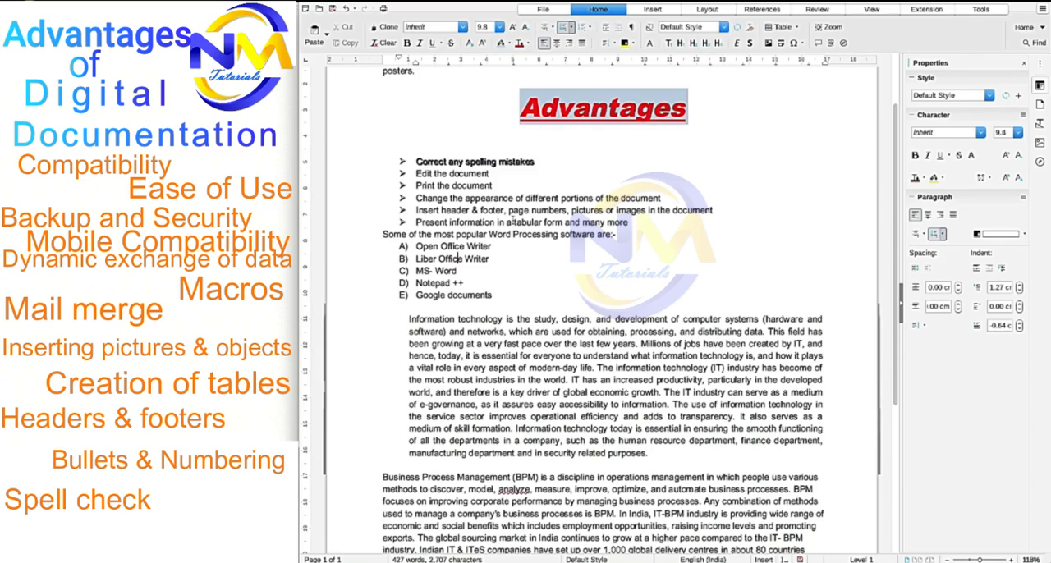
click(437, 174)
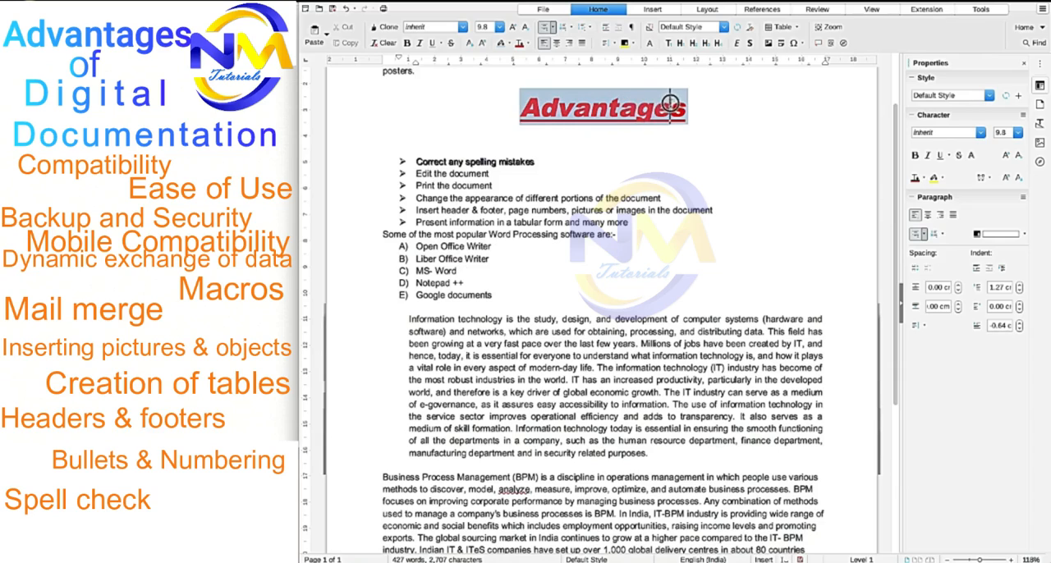
click(614, 114)
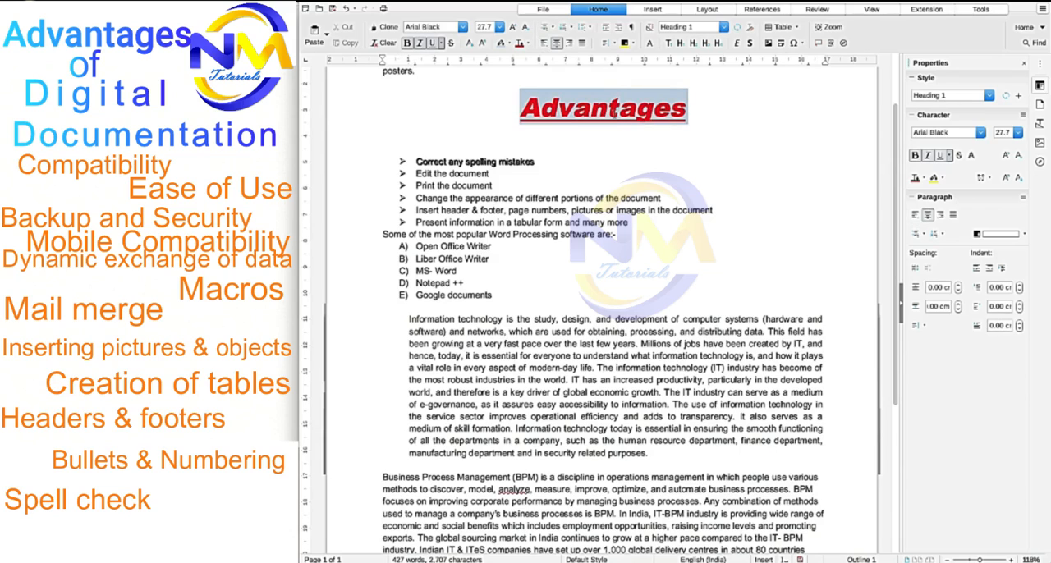
drag(382, 236, 618, 235)
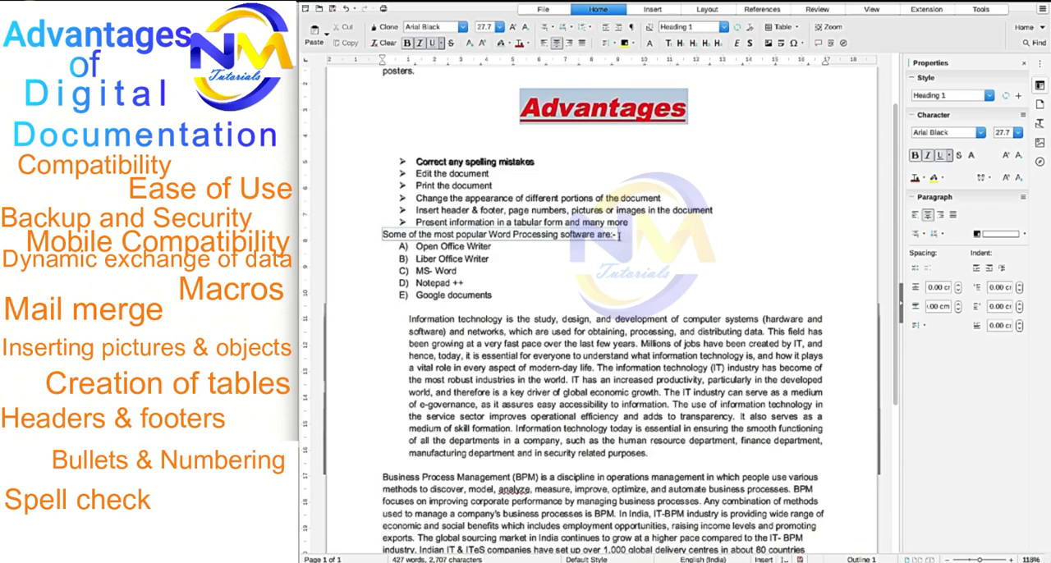
click(586, 243)
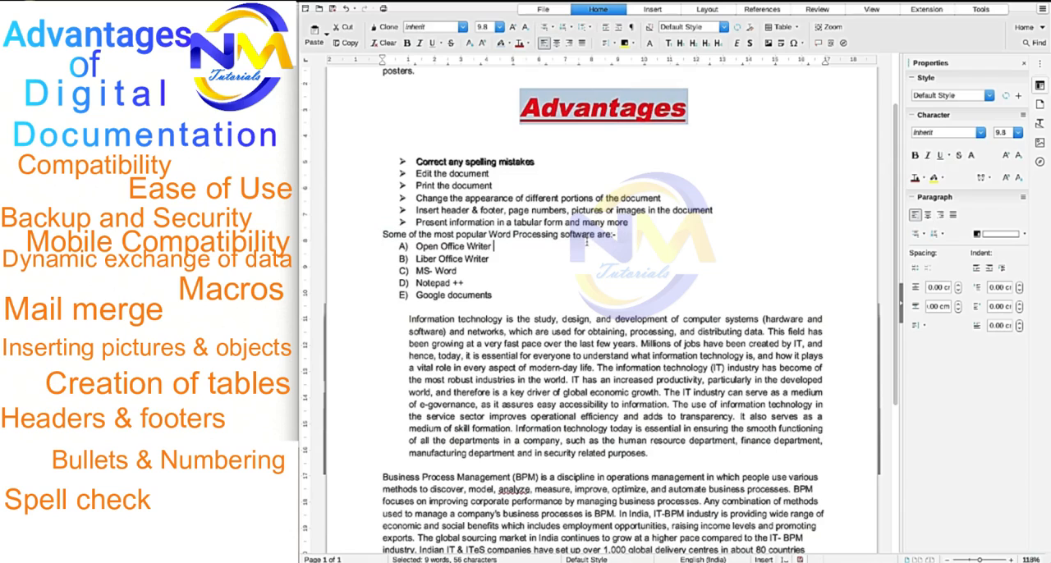
- Clone the "Advantages" heading's formatting onto the line "Some of the most popular Word Processing software are:-"
click(592, 115)
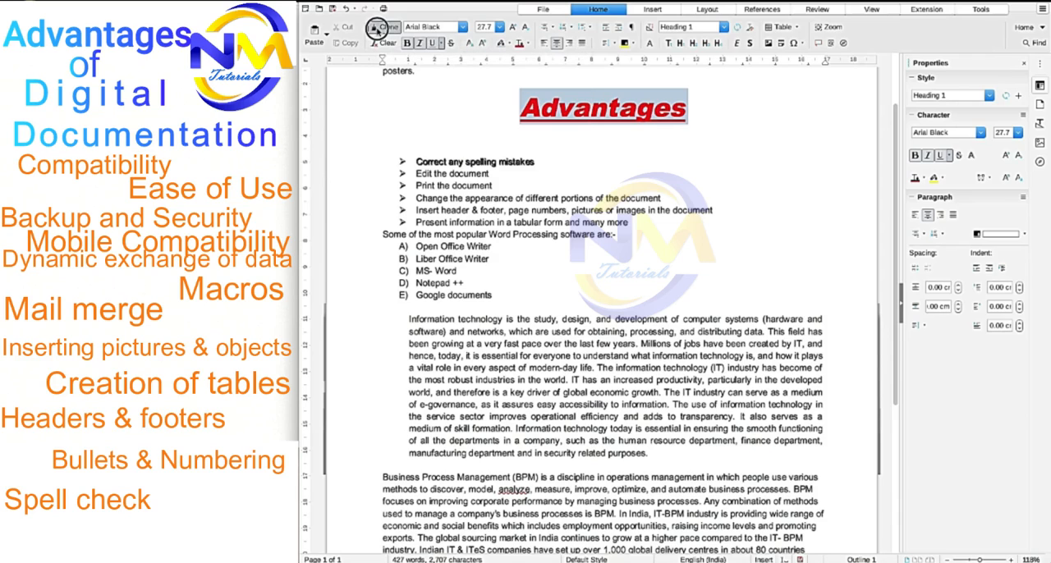
click(377, 31)
scroll(446, 141, up, 2)
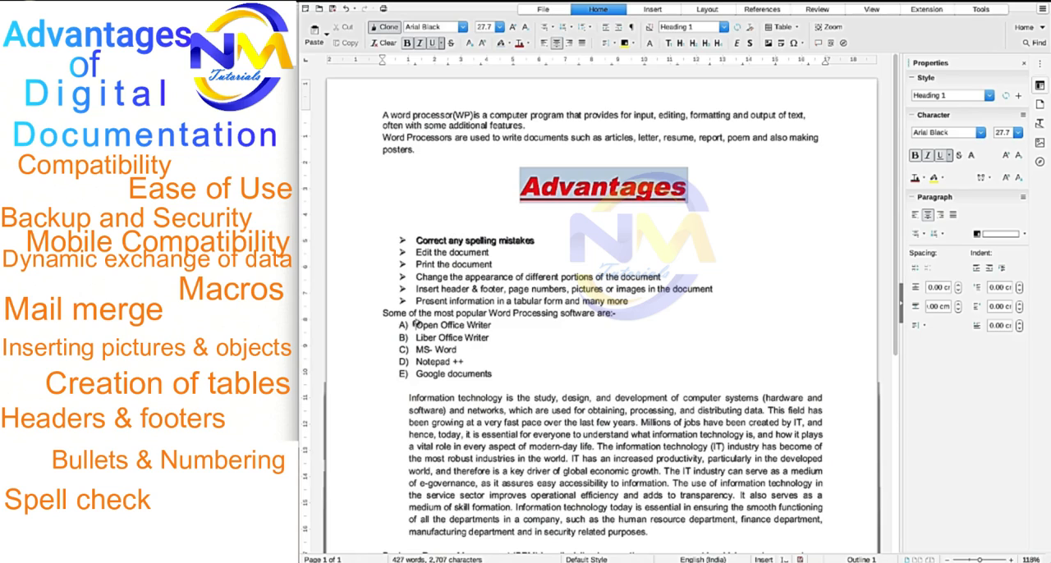
drag(384, 313, 615, 313)
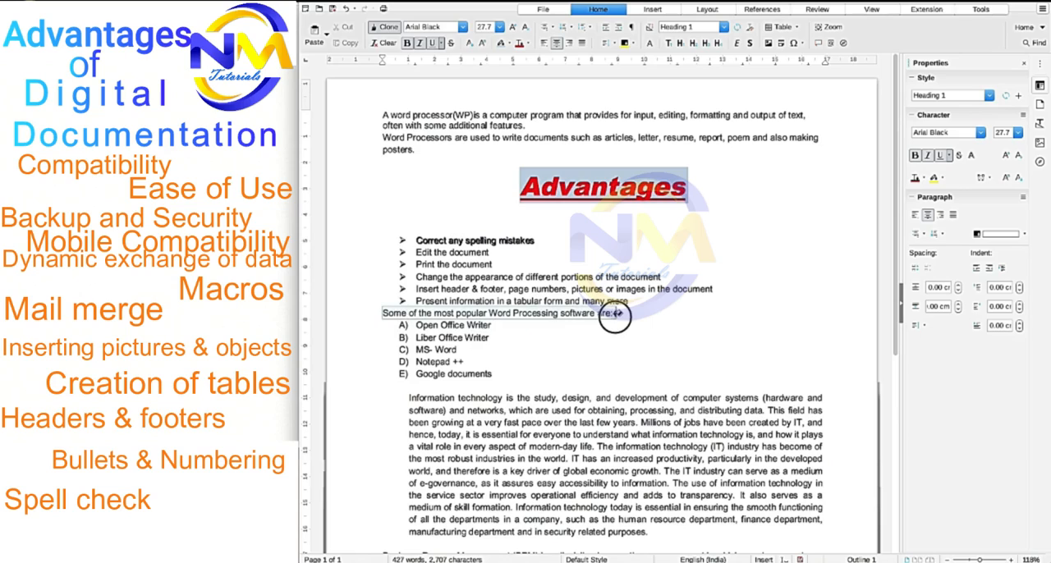
drag(615, 312, 615, 313)
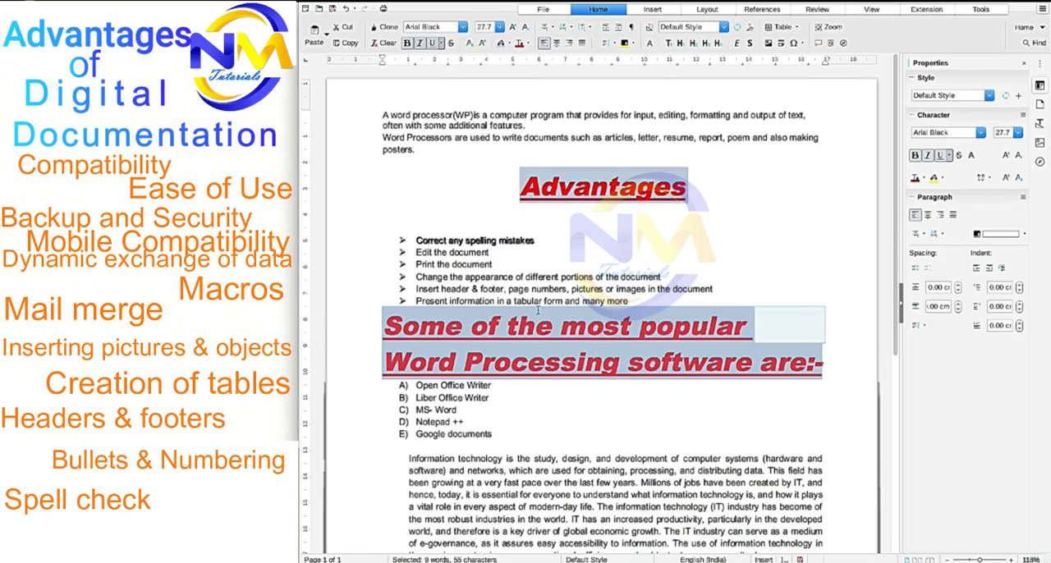
scroll(538, 311, down, 2)
scroll(538, 309, down, 2)
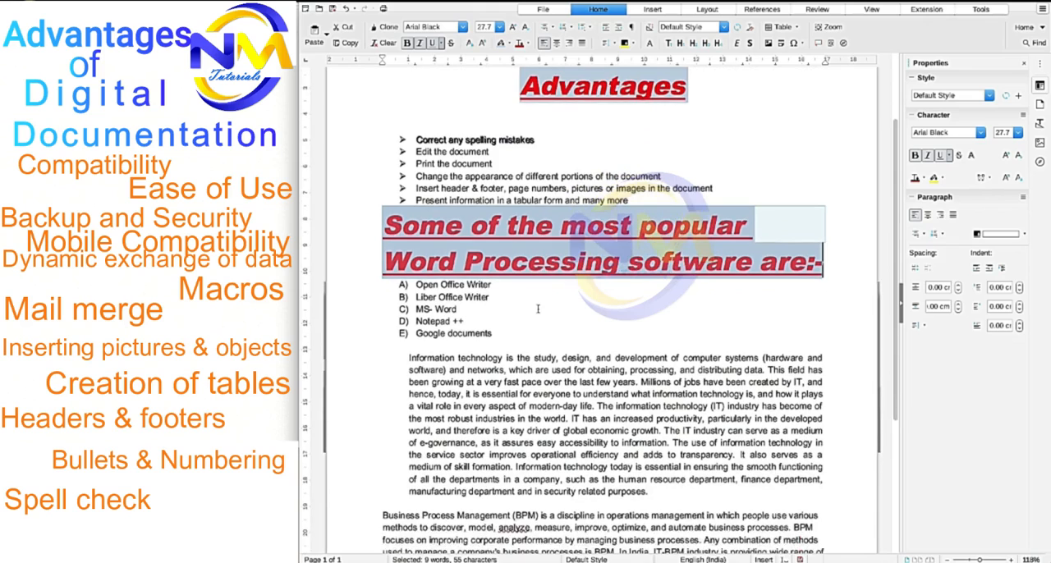
scroll(538, 310, down, 2)
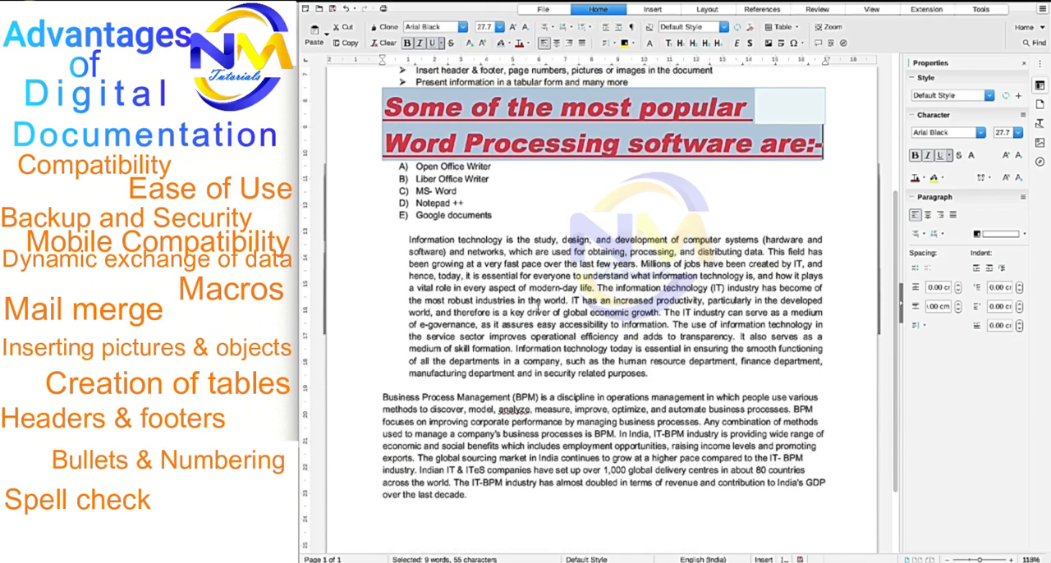
click(531, 244)
scroll(530, 244, up, 2)
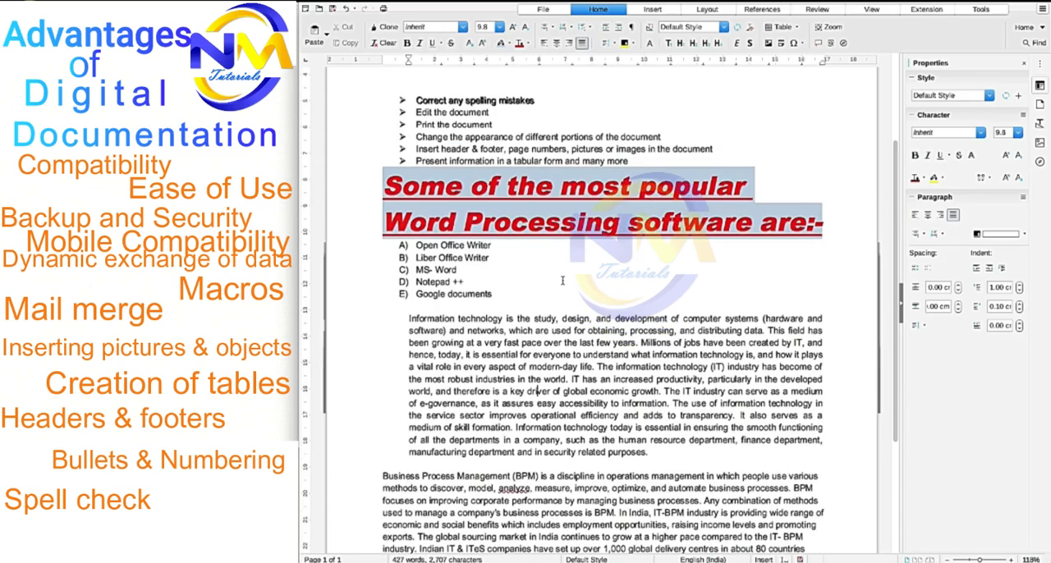
- Add two new lines reading "X2" and "H2O" beneath the last paragraph of the document
scroll(549, 289, down, 2)
scroll(581, 396, down, 3)
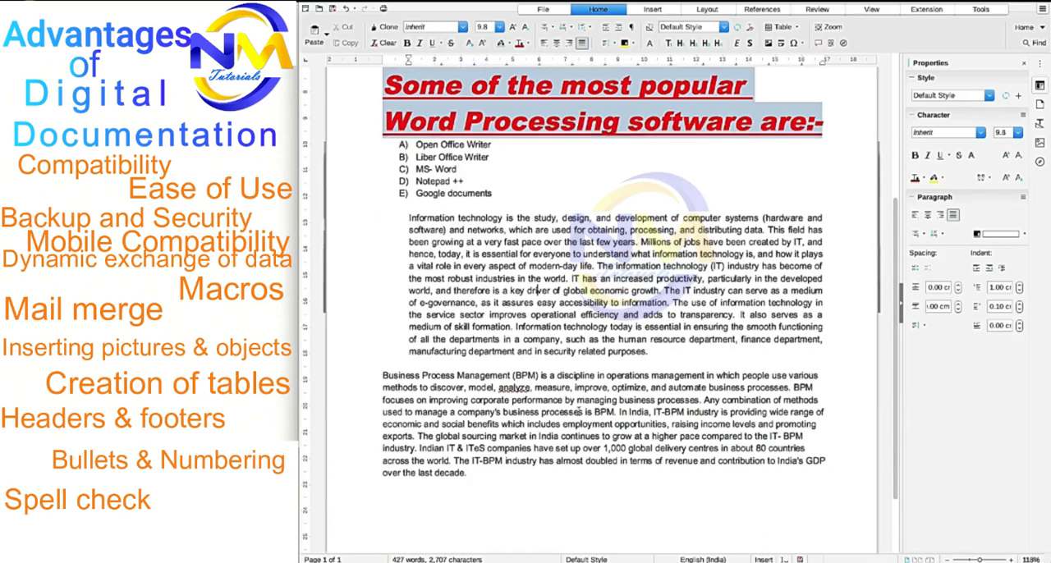
click(530, 441)
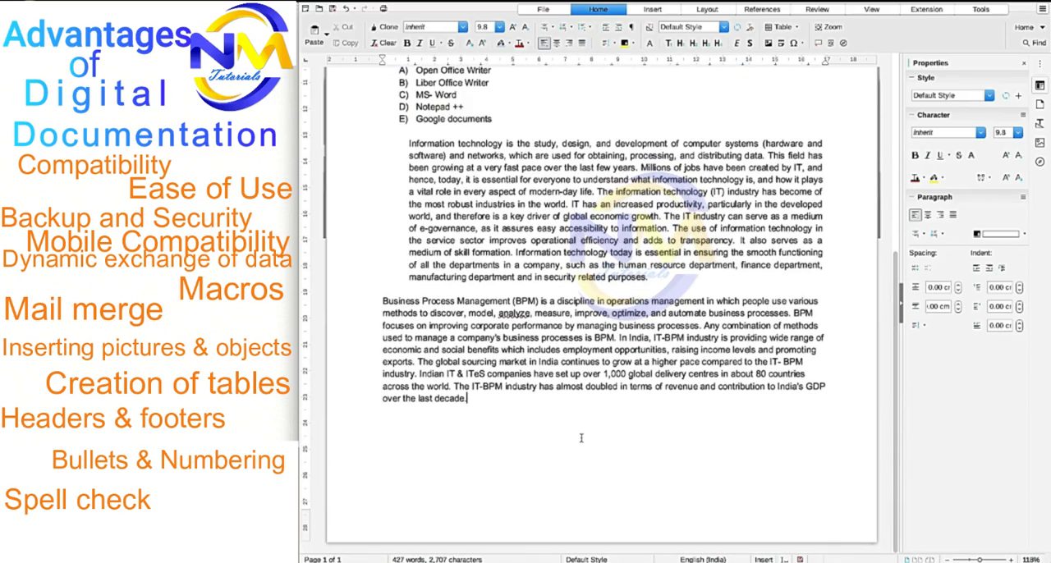
key(Return)
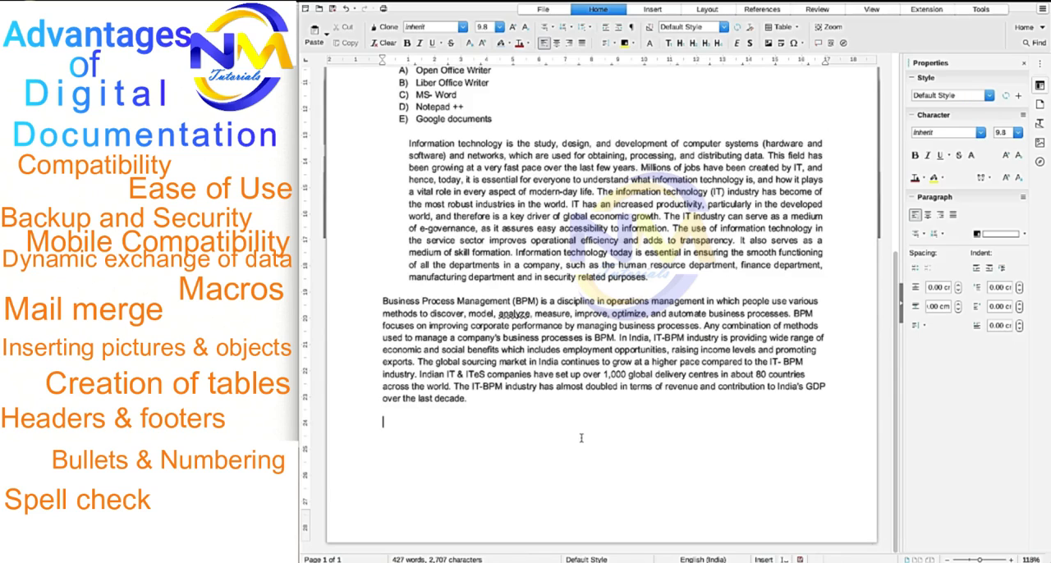
text(x)
key(BackSpace)
text(x2)
key(Return)
text(H2O)
- Format the 2 in "X2" as superscript and the 2 in "H2O" as subscript
drag(389, 423, 394, 424)
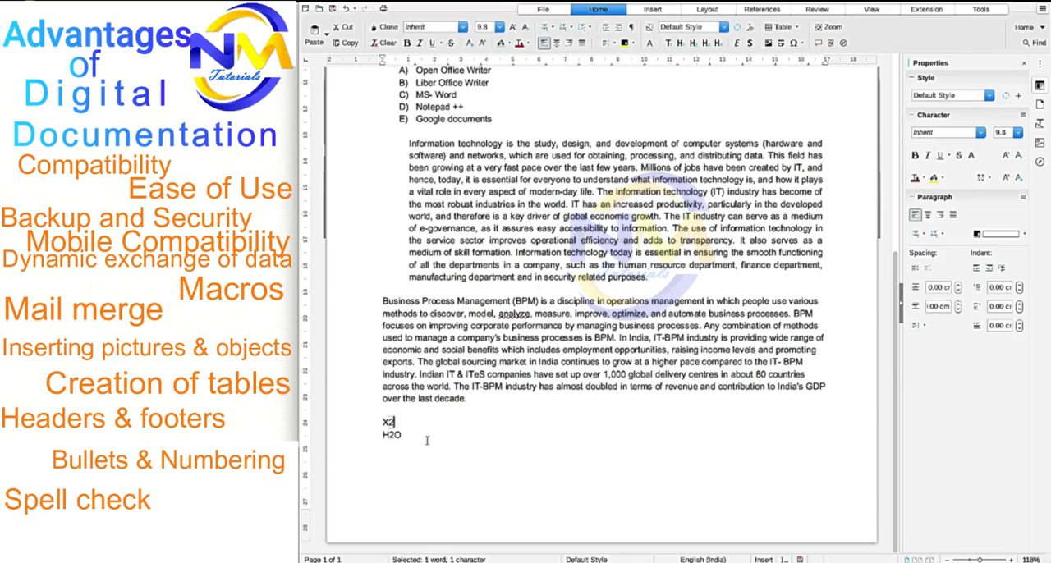
click(484, 45)
drag(390, 437, 394, 438)
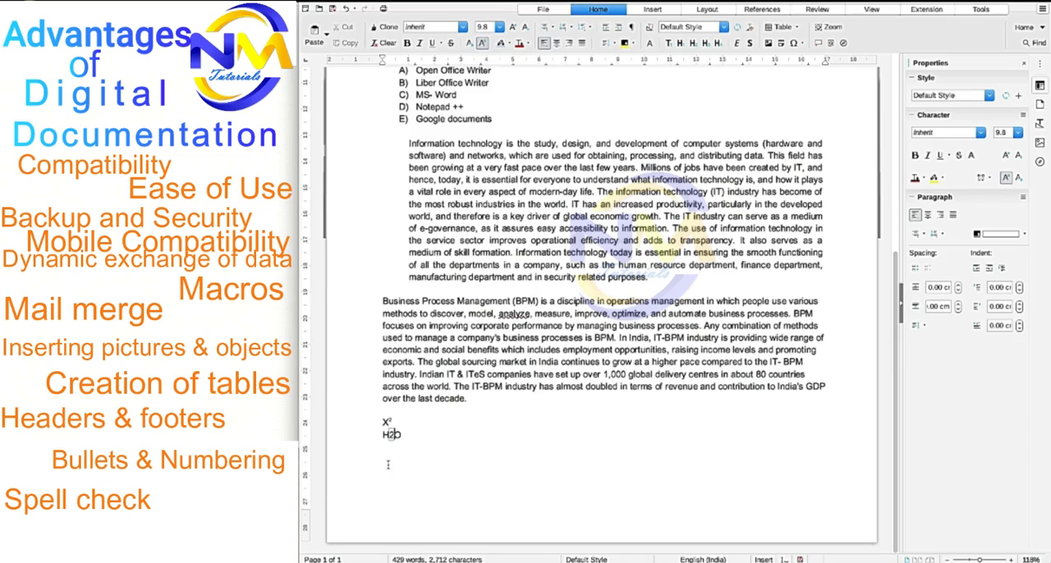
click(470, 45)
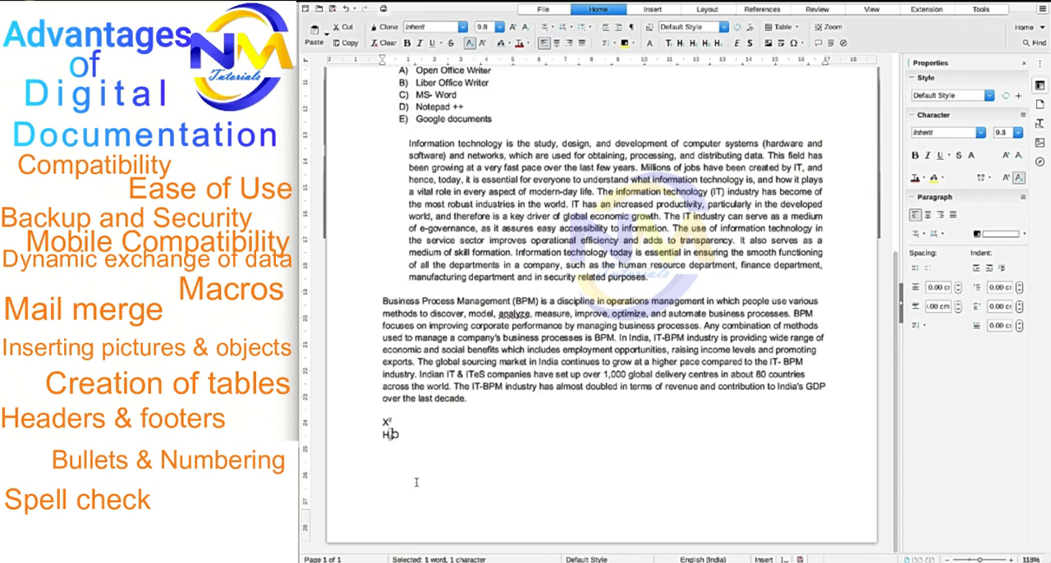
click(424, 457)
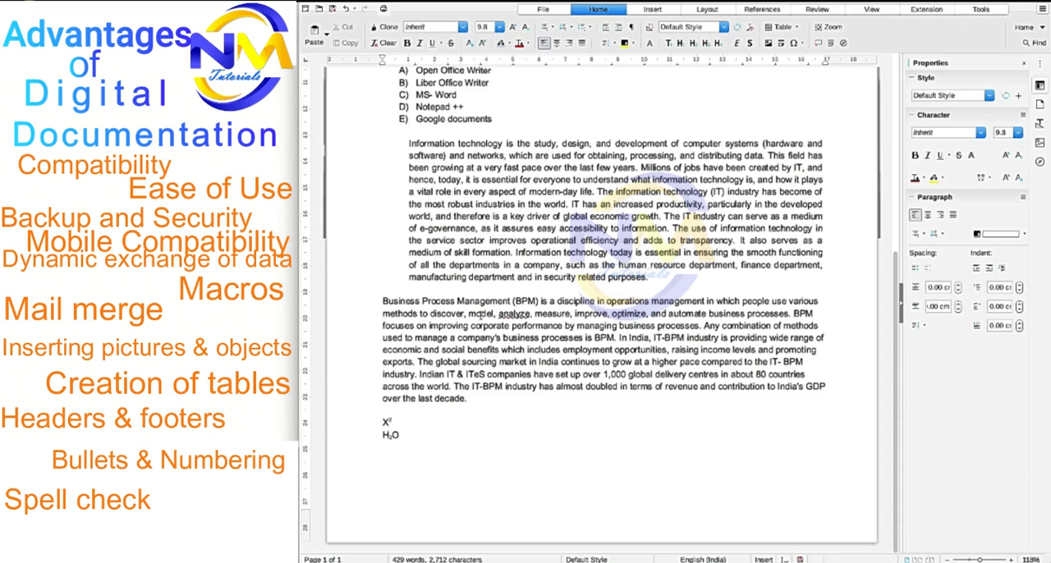
- Add a blank line and a line with the person's full name below the opening paragraph ending in "posters."
scroll(481, 313, up, 1)
scroll(481, 313, up, 6)
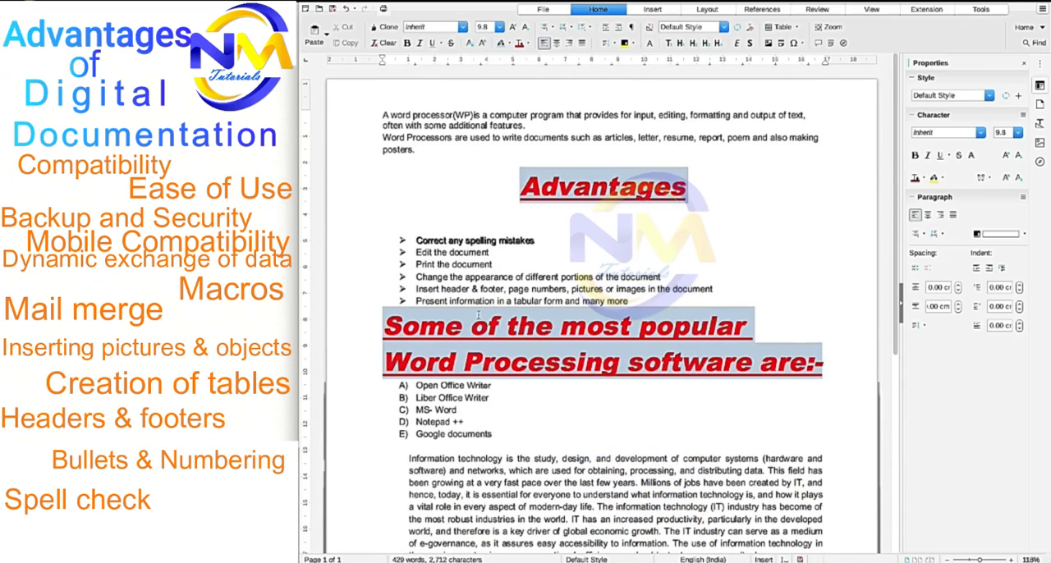
click(424, 154)
key(Return)
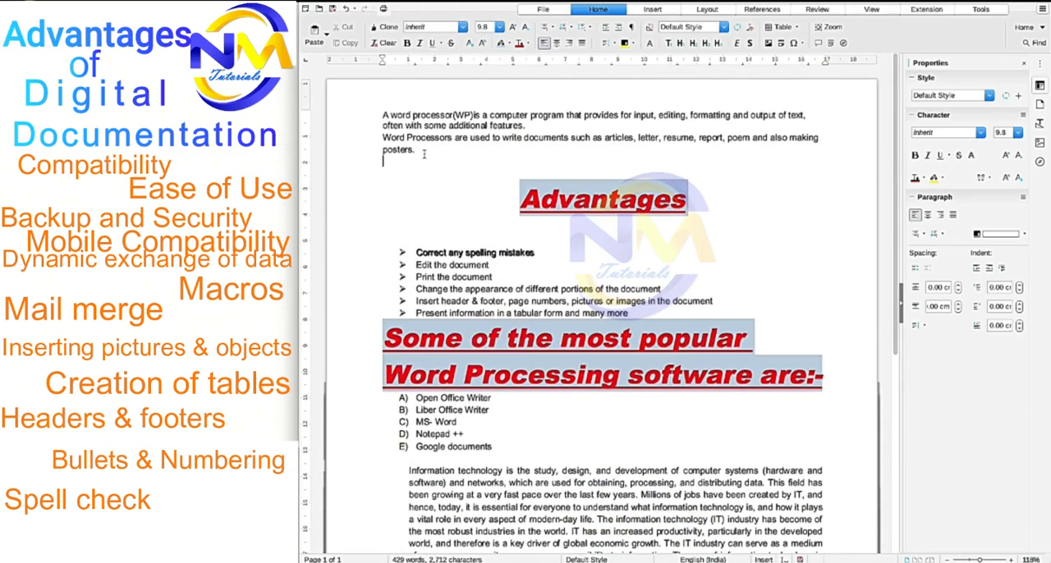
key(Return)
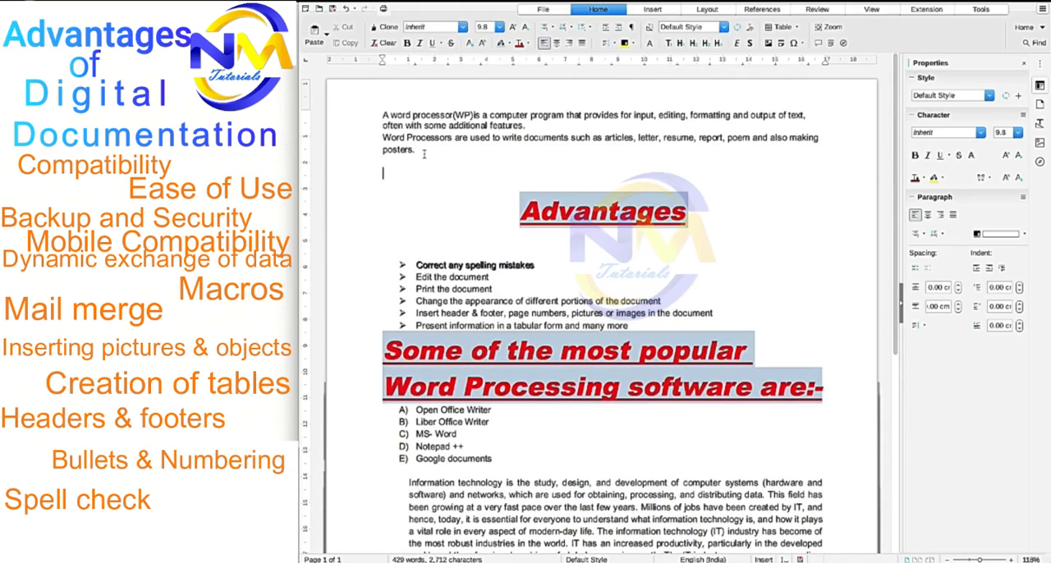
text(NITIN)
key(BackSpace)
key(BackSpace)
key(BackSpace)
key(BackSpace)
key(BackSpace)
key(Return)
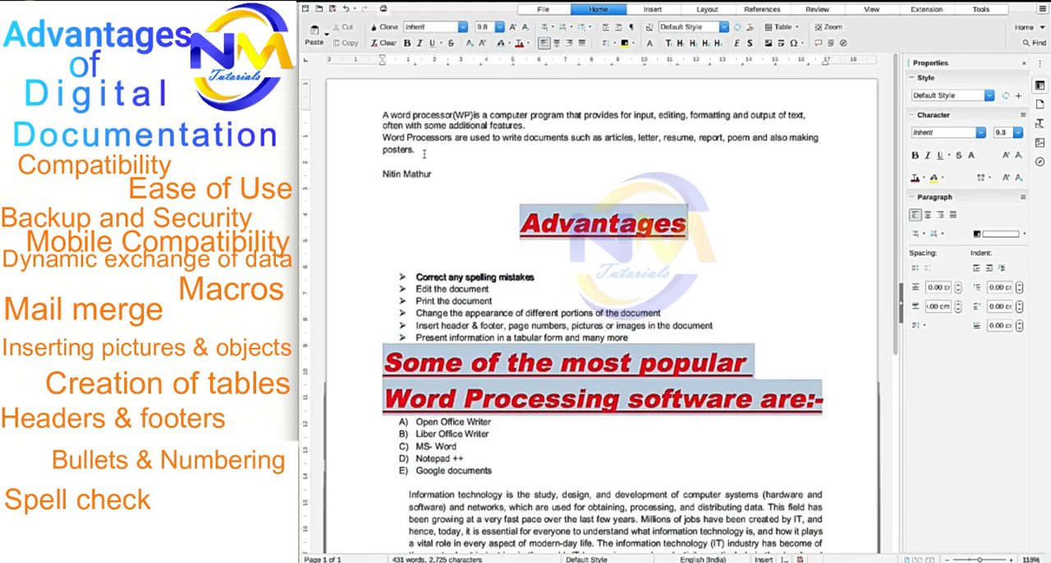
- Enter "Intrrnational" below the name and correct it to the spelling suggestion "International", ending with a new line
text(Intrrnational)
right_click(398, 188)
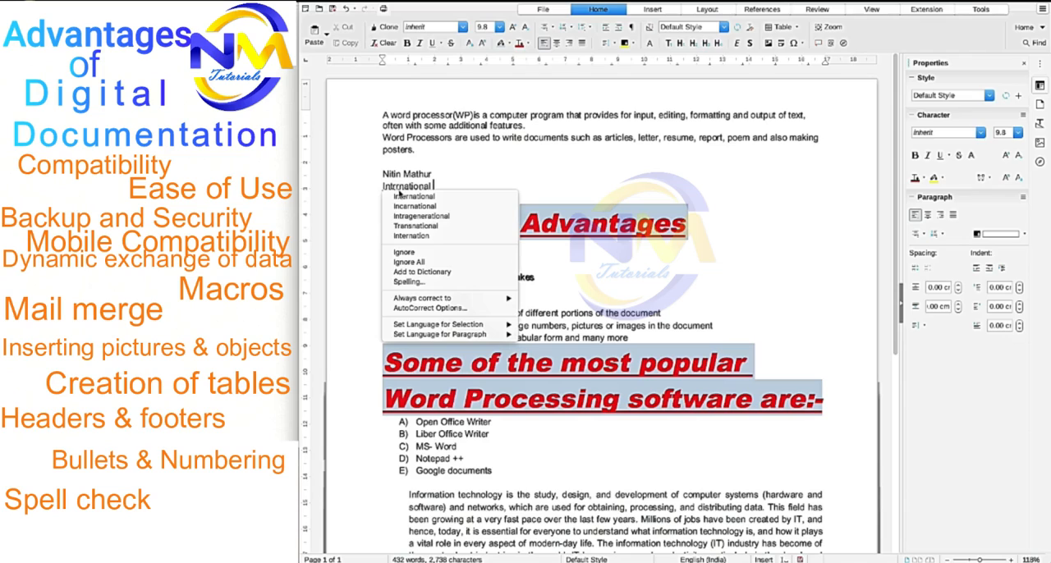
click(412, 197)
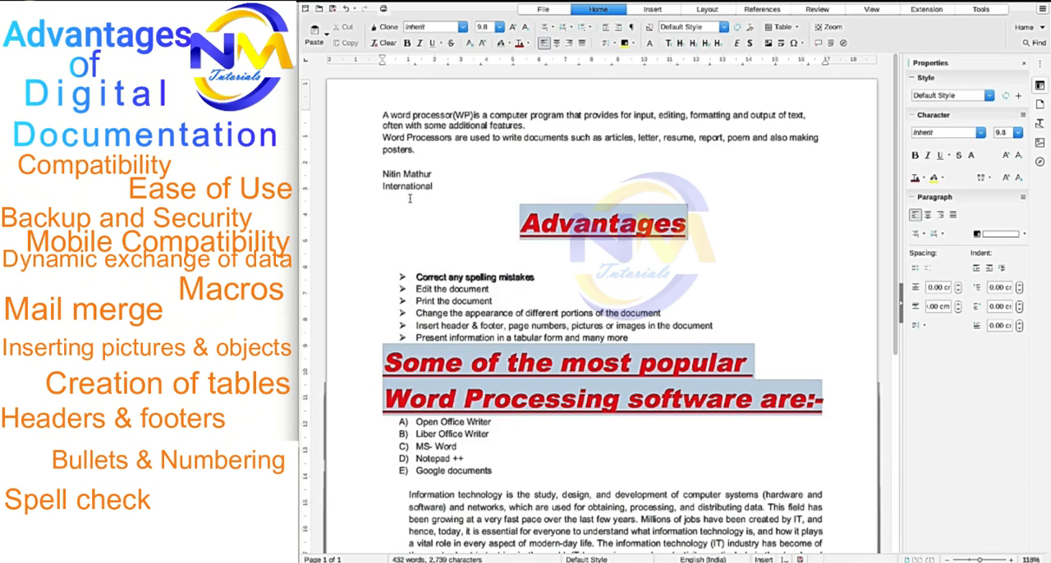
key(Return)
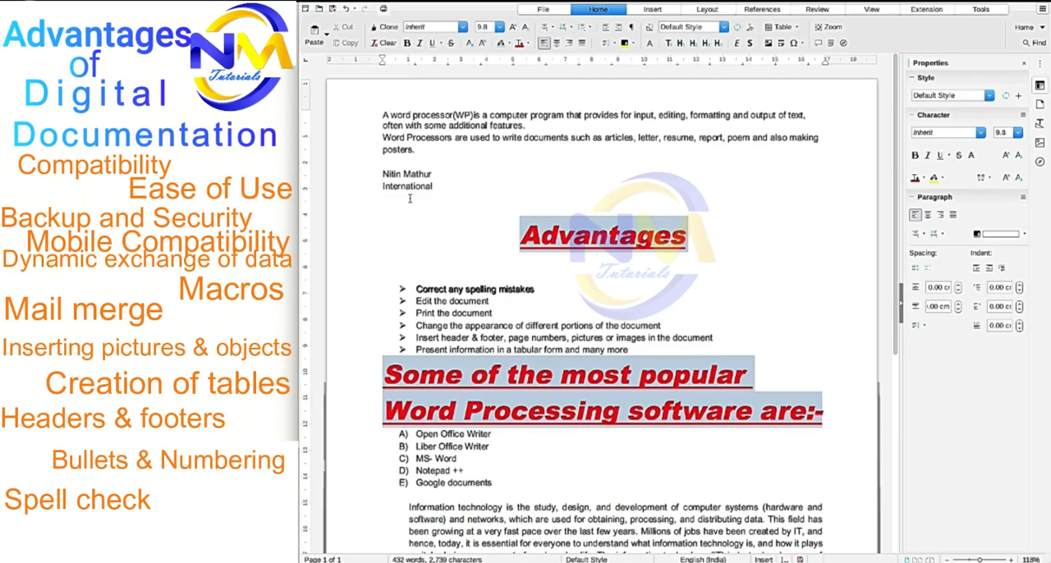
- Add two lines below "International", each containing a person's first name
text(Pawan)
key(Return)
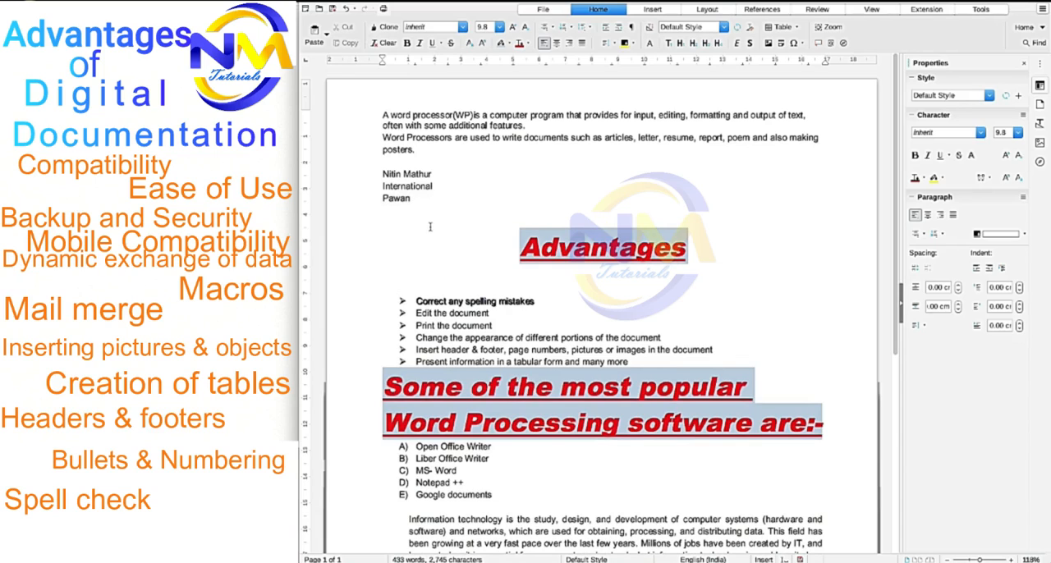
text(Mamta)
key(Return)
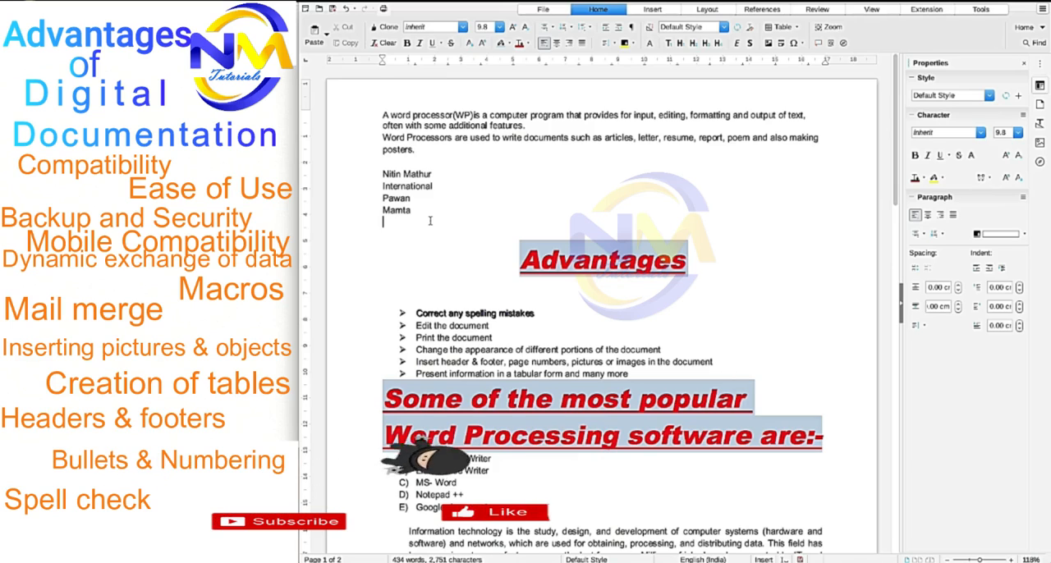
- Enter "ponm" on its own line below the names and correct it to the spelling suggestion "poem"
text(p)
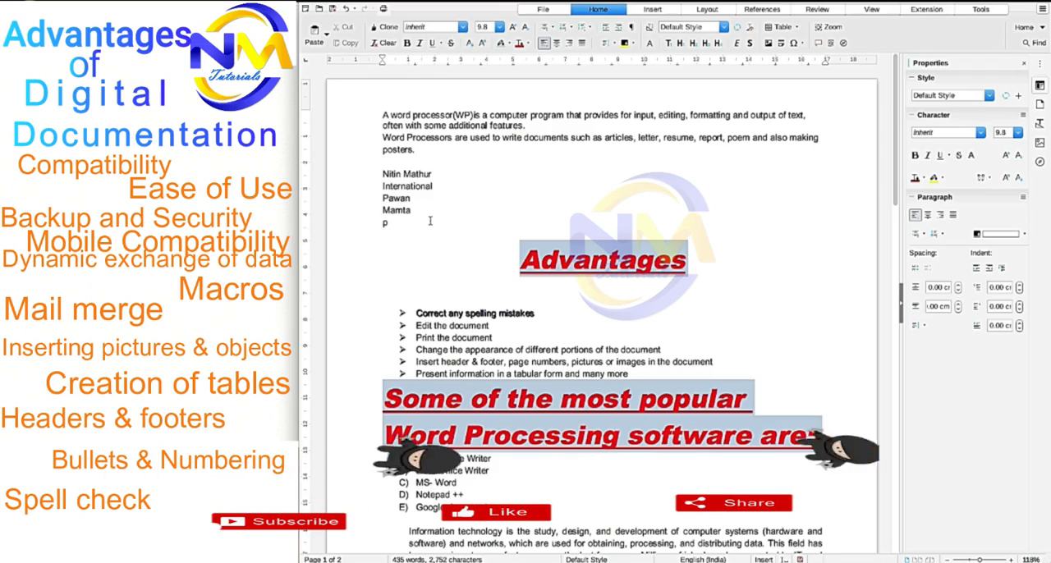
text(onm)
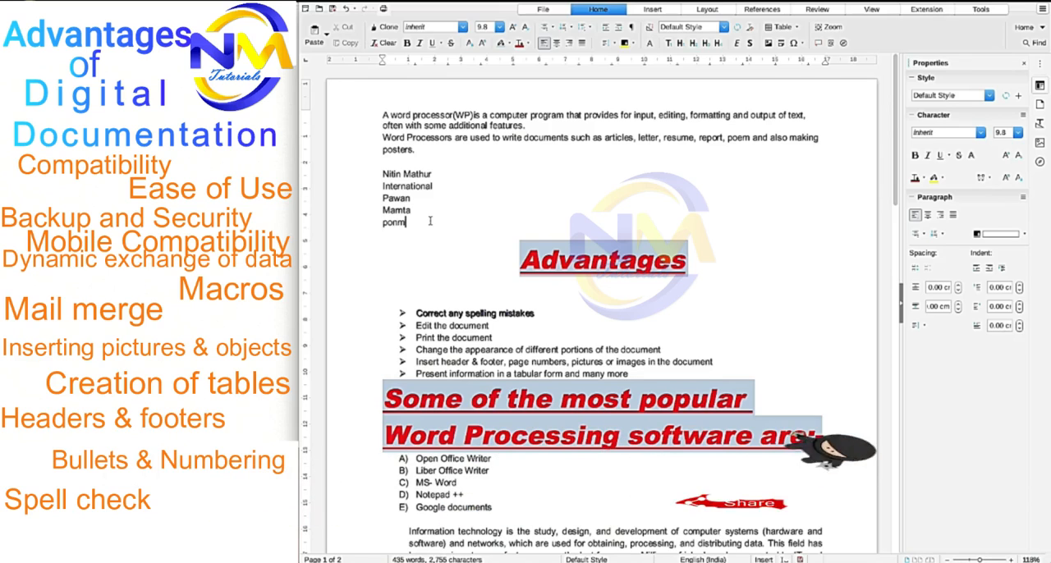
key(Return)
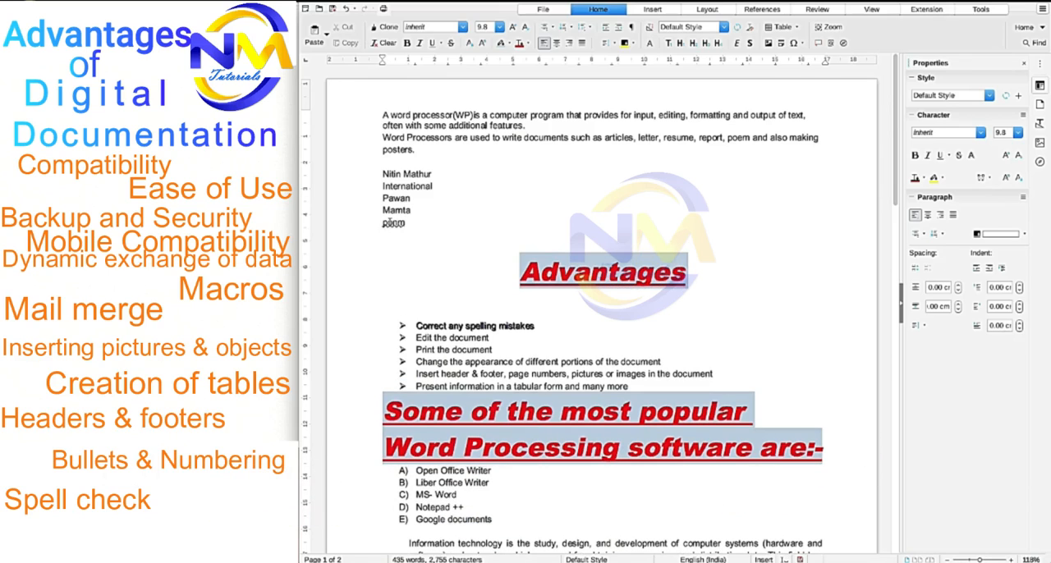
right_click(392, 225)
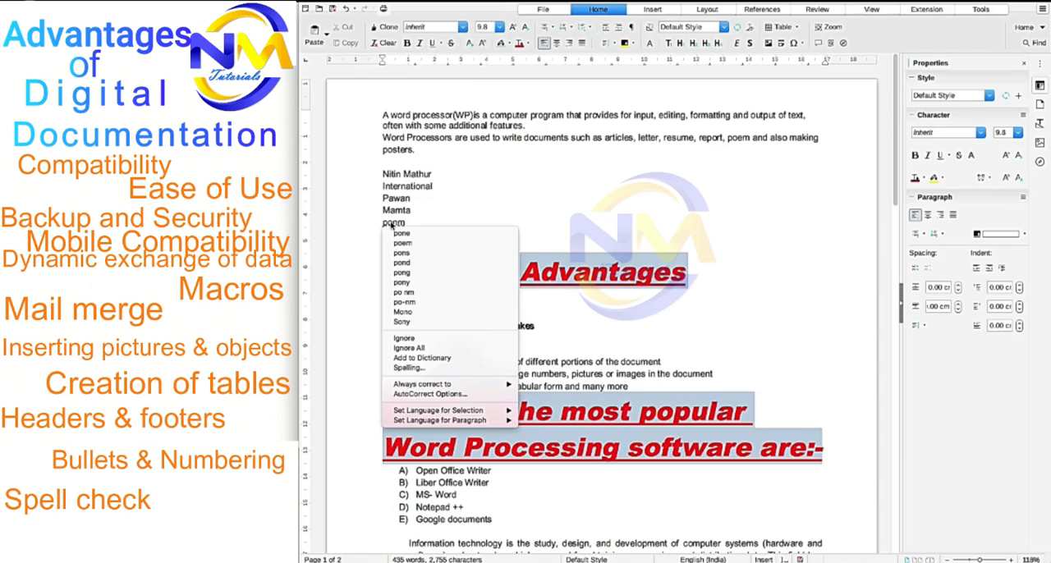
click(403, 243)
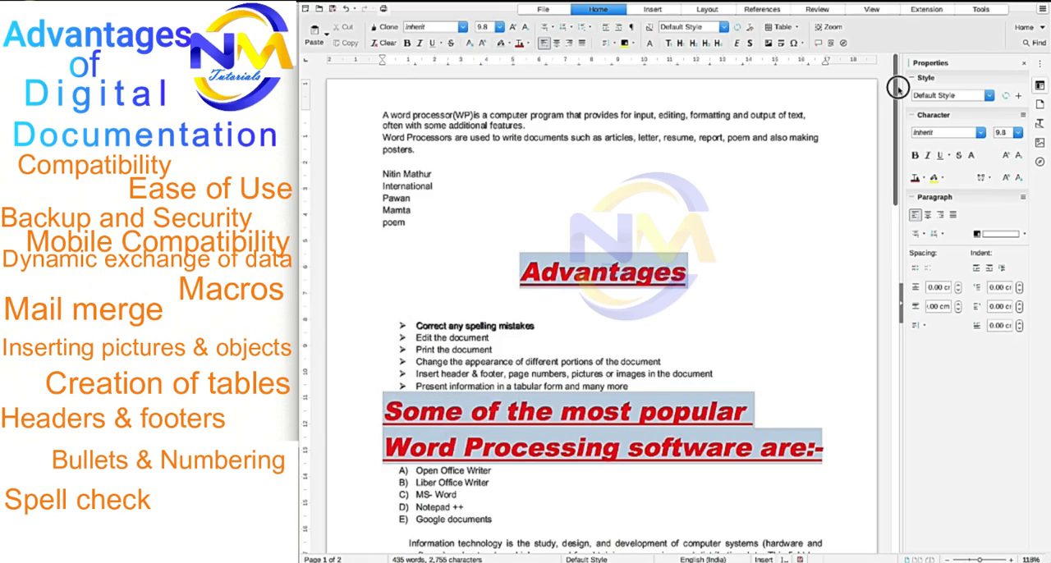
drag(895, 90, 896, 159)
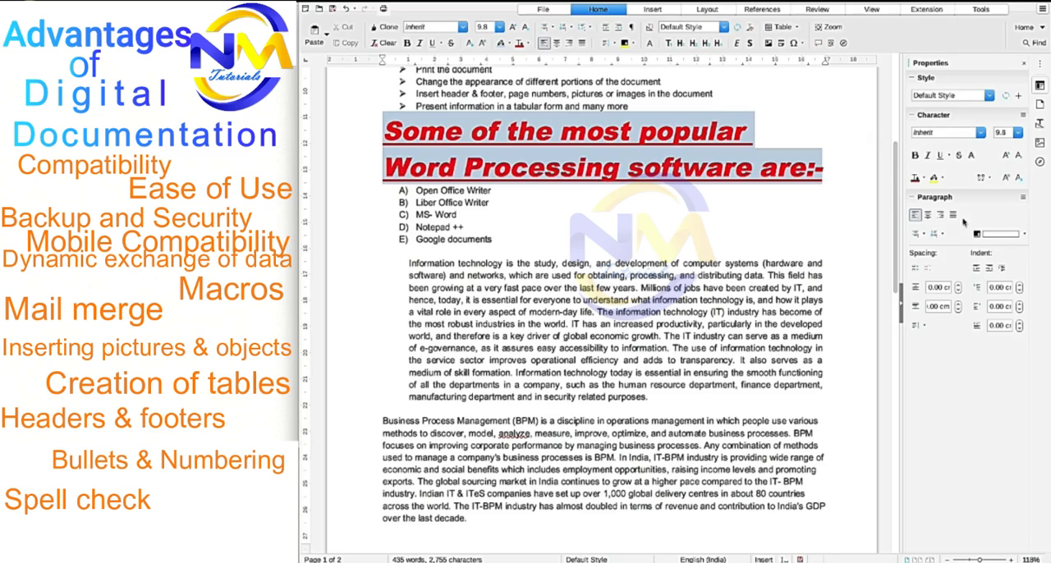
drag(896, 197, 896, 199)
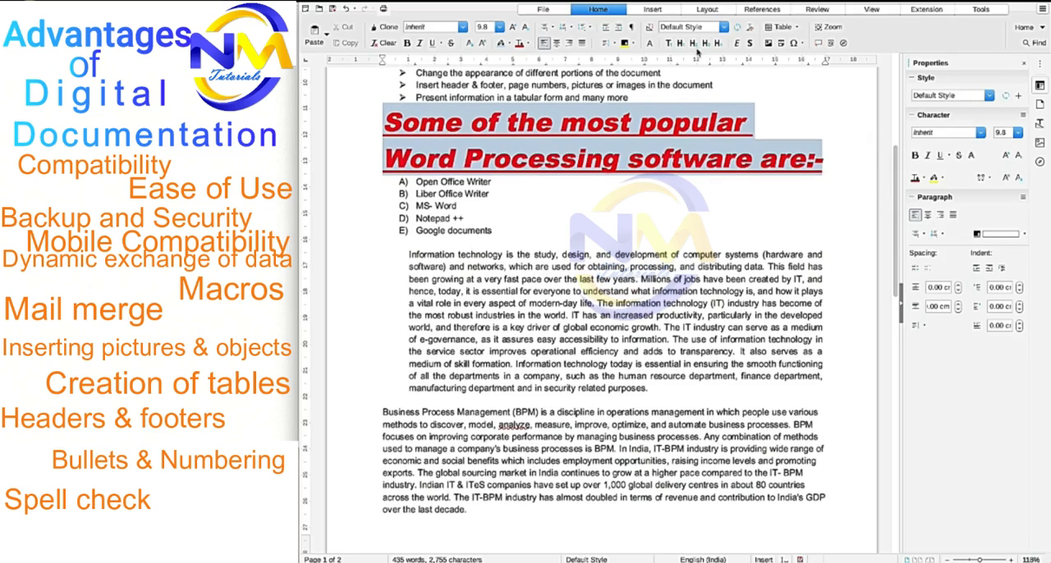
click(654, 10)
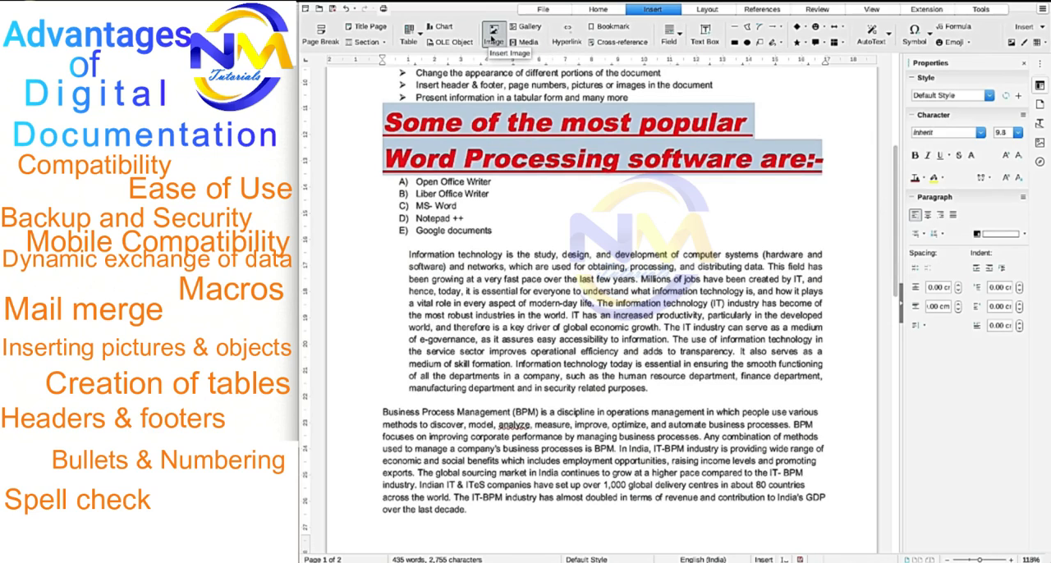
click(493, 36)
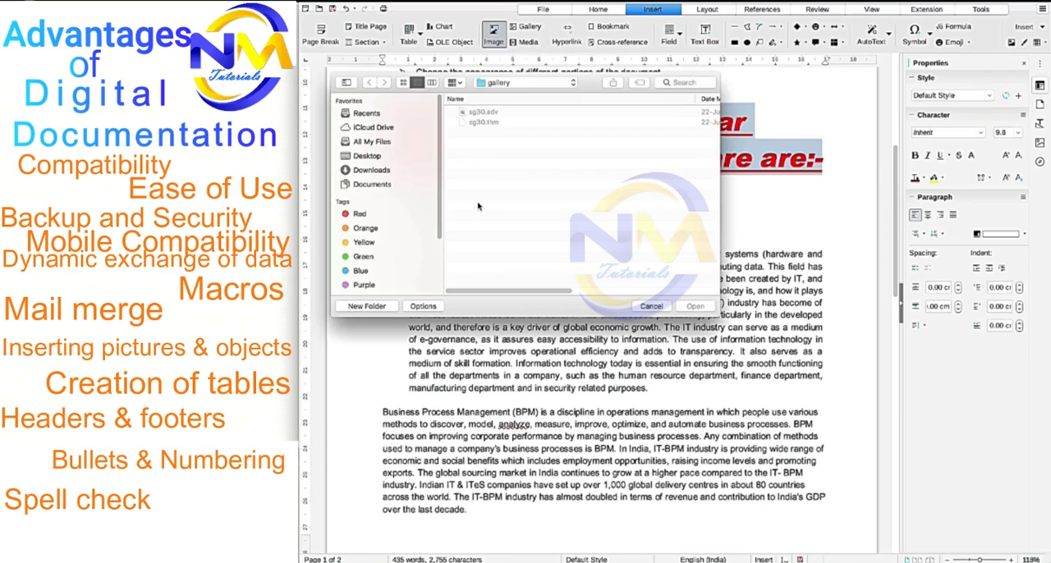
click(437, 146)
drag(437, 147, 440, 177)
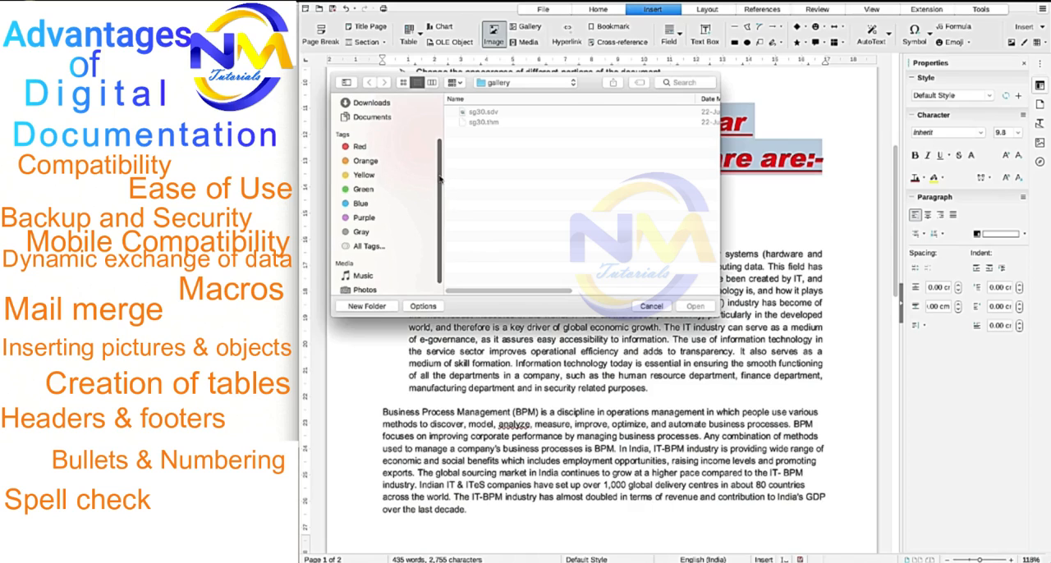
click(649, 306)
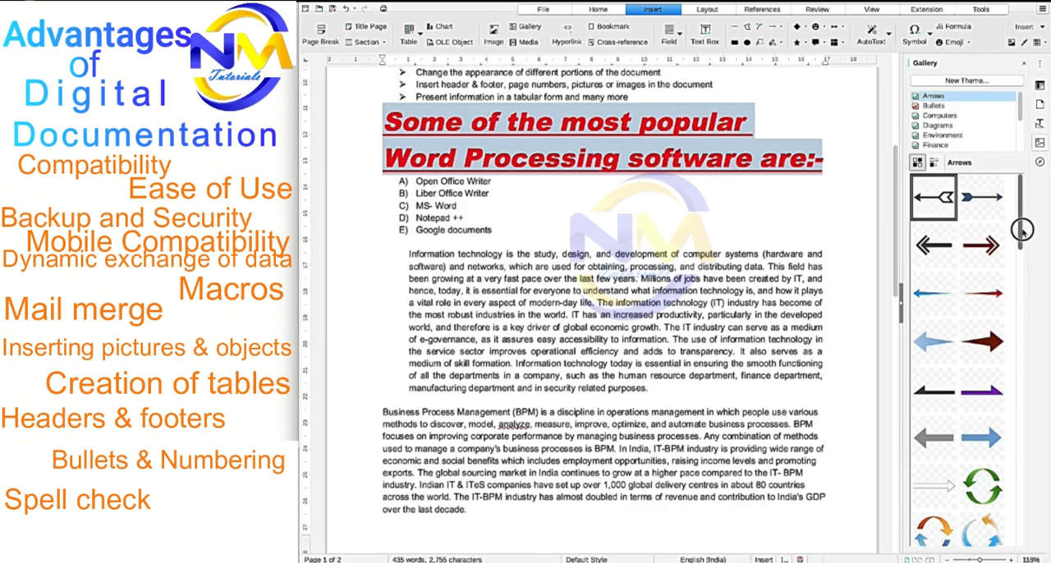
- Browse the Gallery themes and insert the Earth image from the Environment theme beside the lettered software list
drag(1023, 223, 1021, 238)
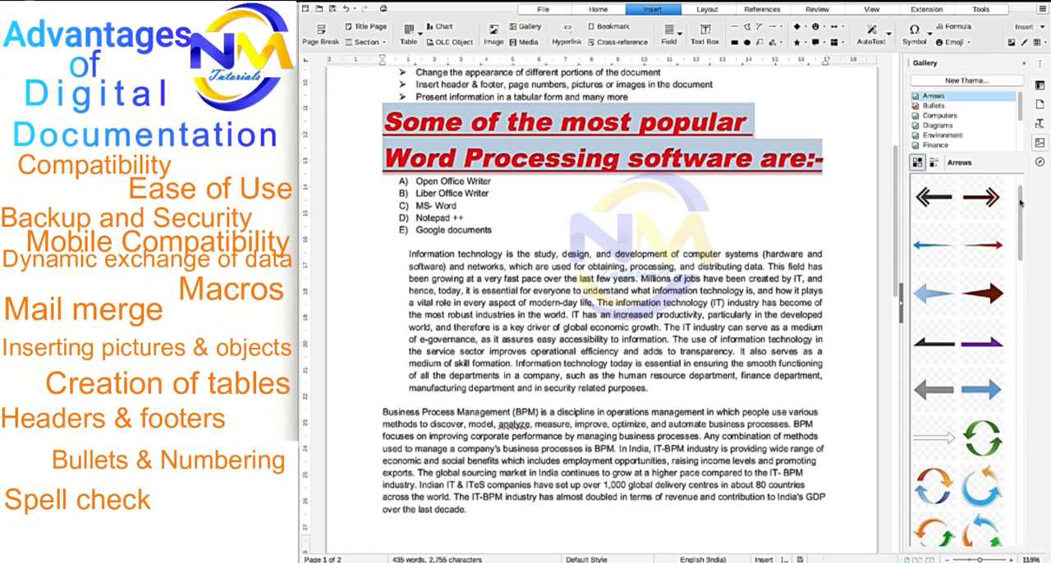
drag(1020, 204, 1043, 183)
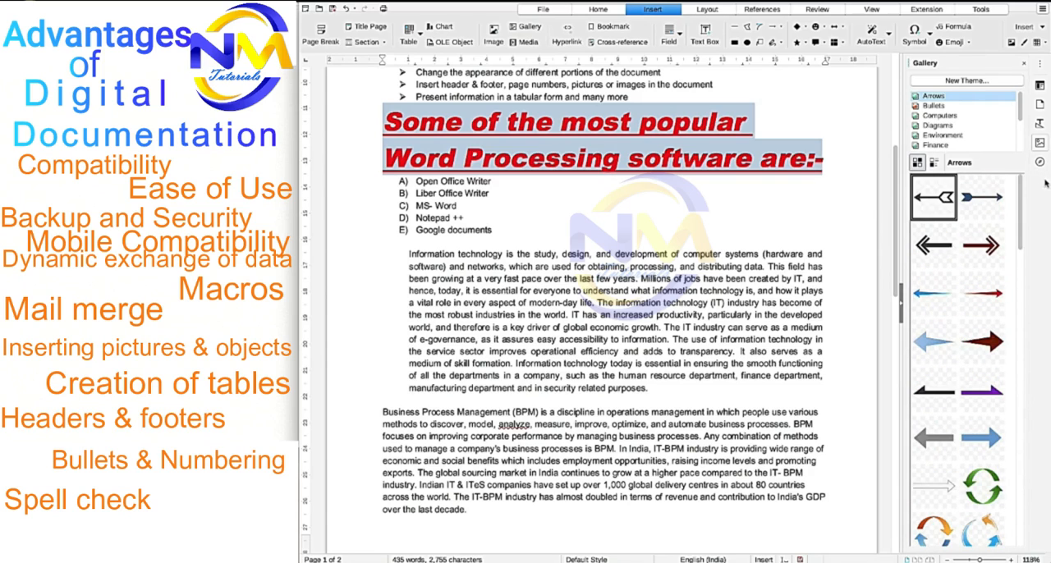
click(936, 116)
click(932, 106)
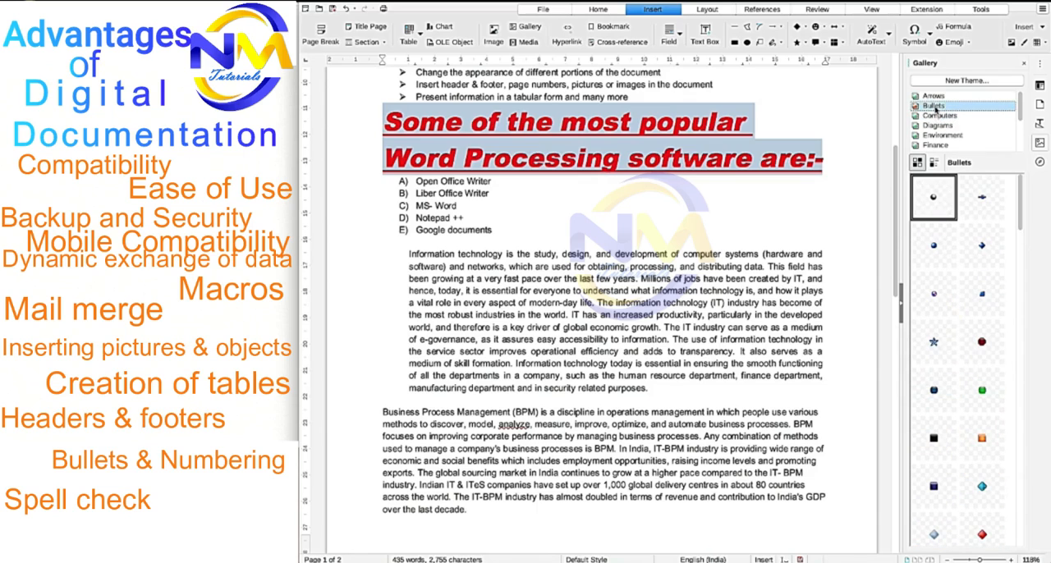
click(940, 116)
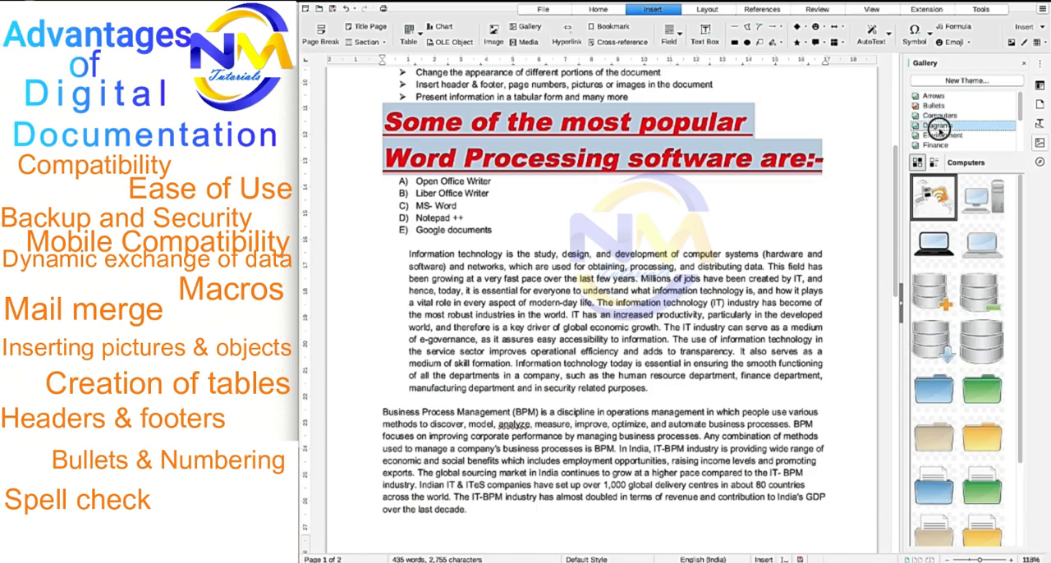
click(938, 125)
click(942, 135)
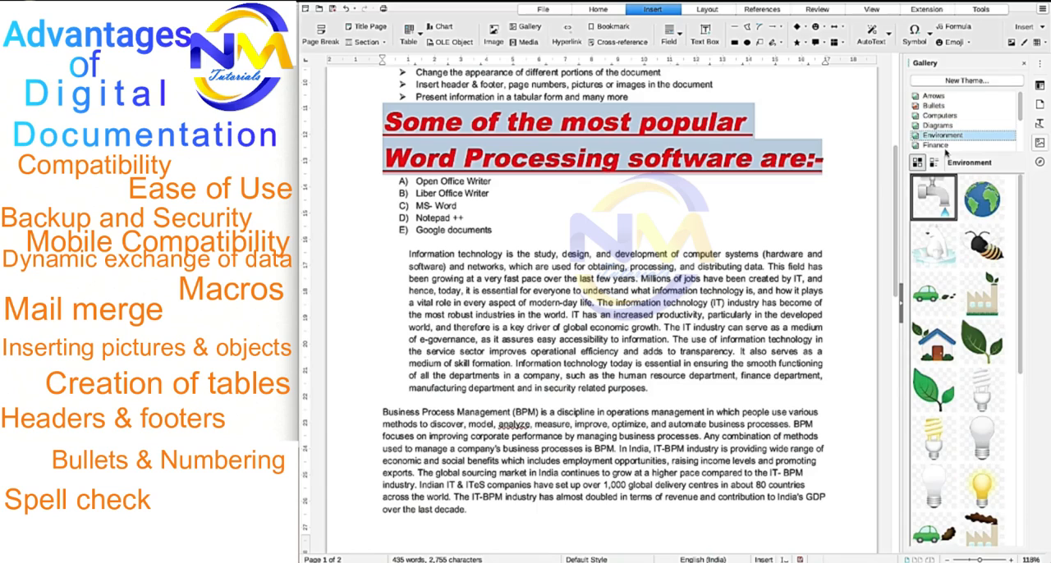
click(983, 197)
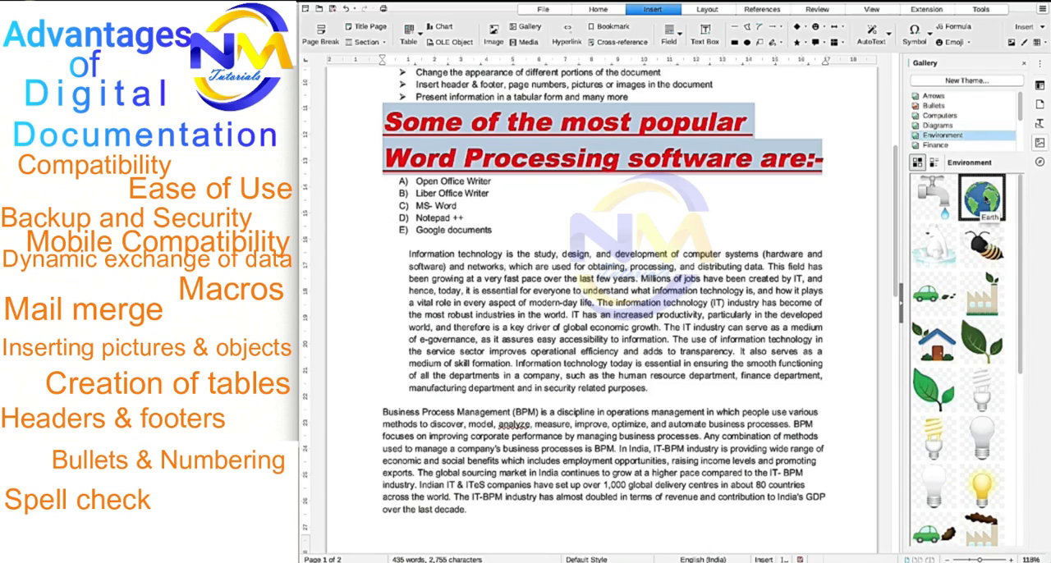
drag(985, 198, 629, 223)
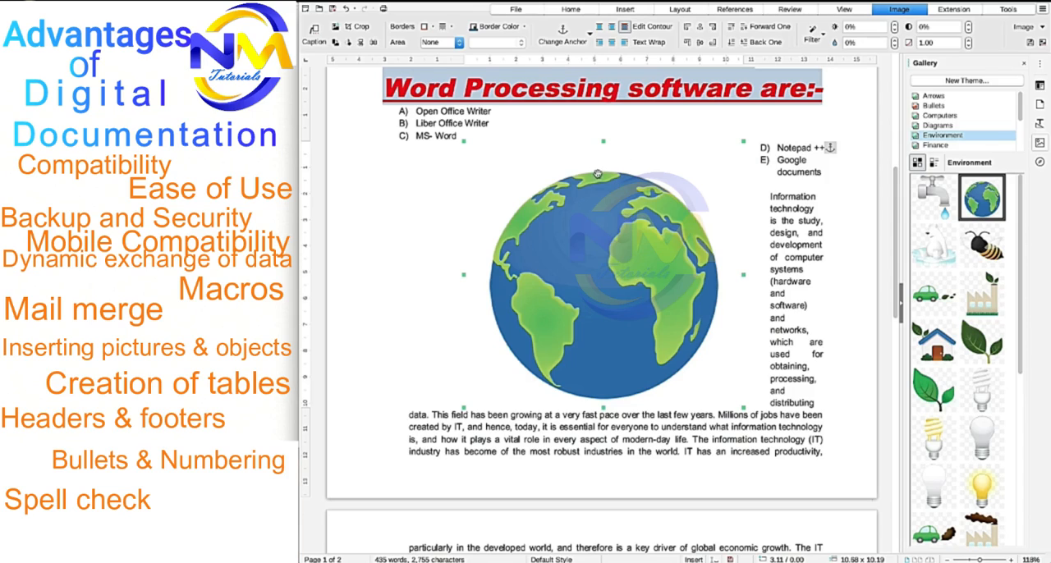
- Shrink the Earth image to about 3.72 x 3.55 cm and move it into the middle of the "Information technology" paragraph
click(464, 139)
click(510, 182)
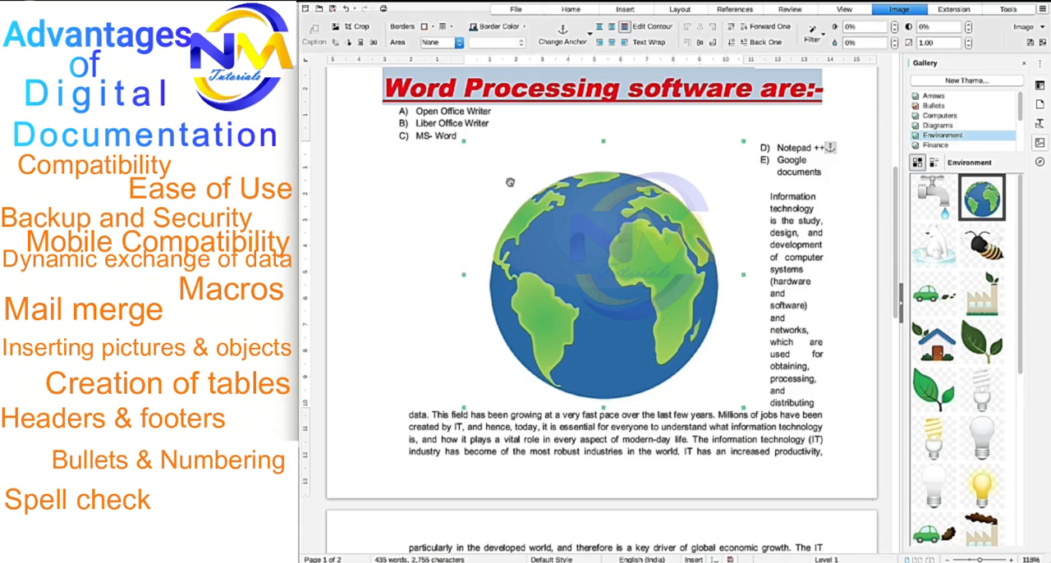
drag(464, 142, 646, 400)
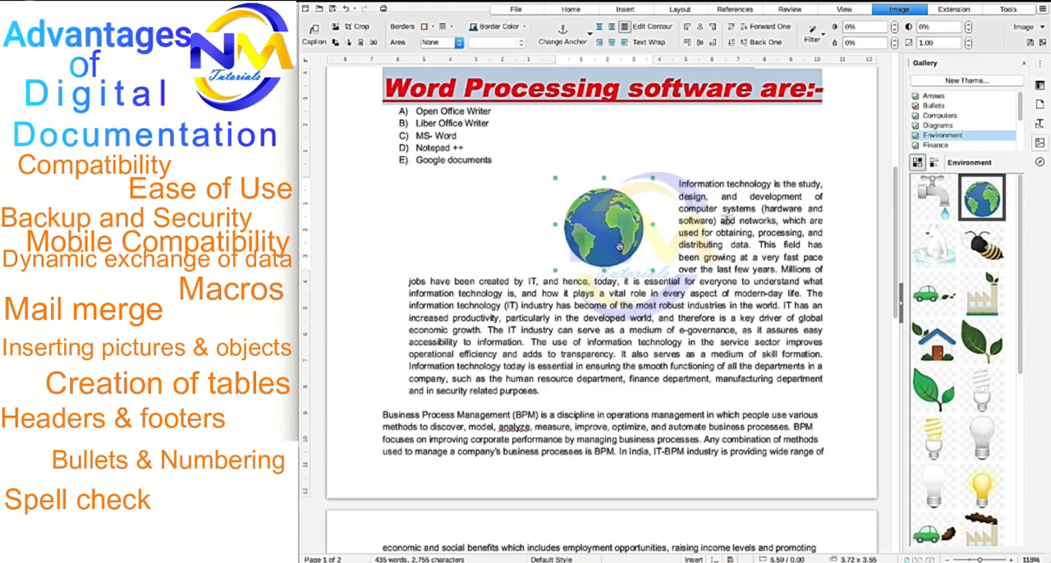
drag(619, 247, 632, 269)
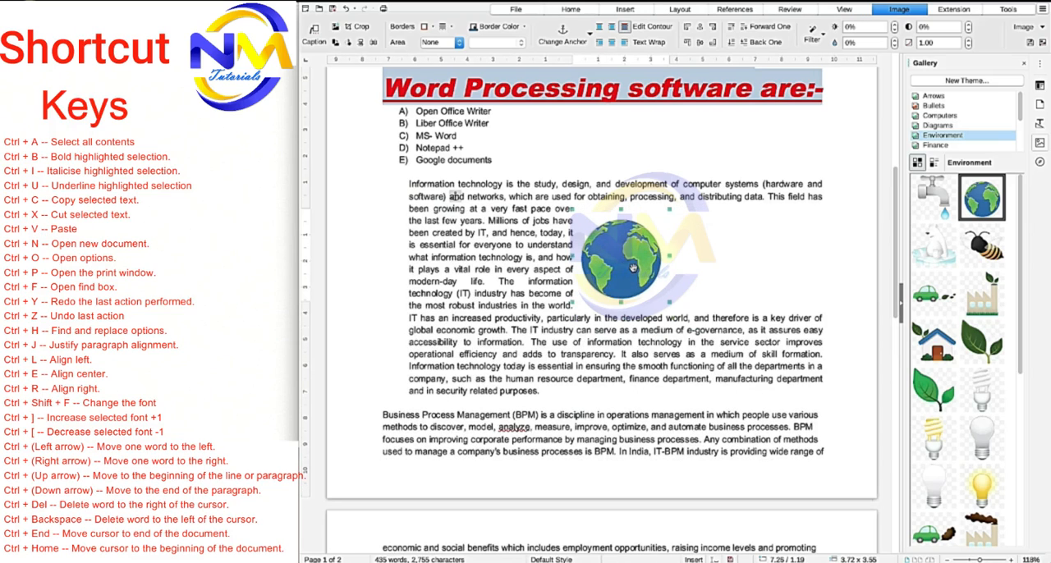
- Set the Earth image's text wrap to Through and move it above the "Information technology" paragraph, beside the lettered software list
click(649, 43)
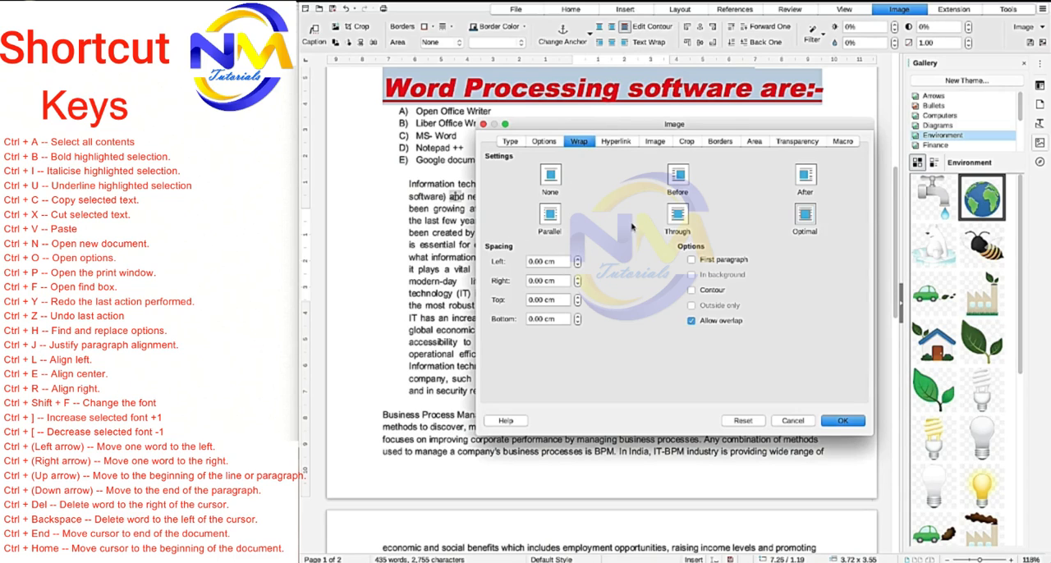
click(684, 229)
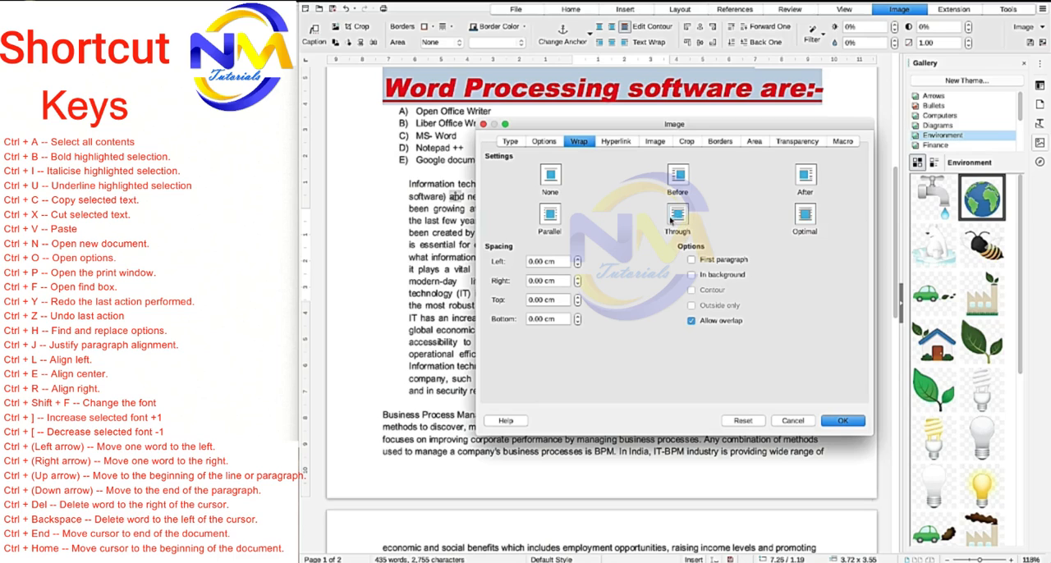
click(835, 429)
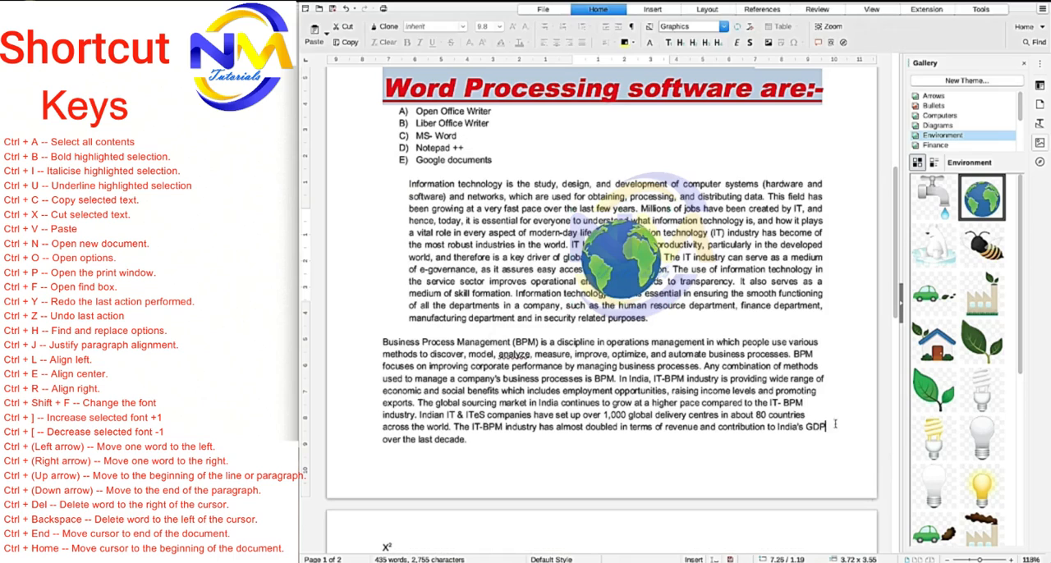
click(618, 271)
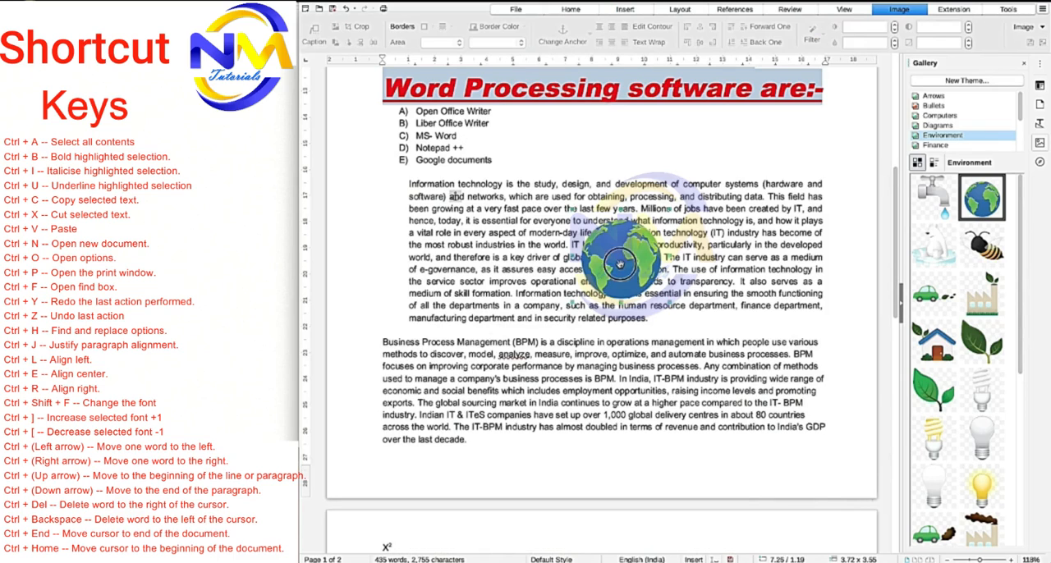
drag(592, 255, 620, 139)
drag(648, 187, 596, 148)
click(656, 210)
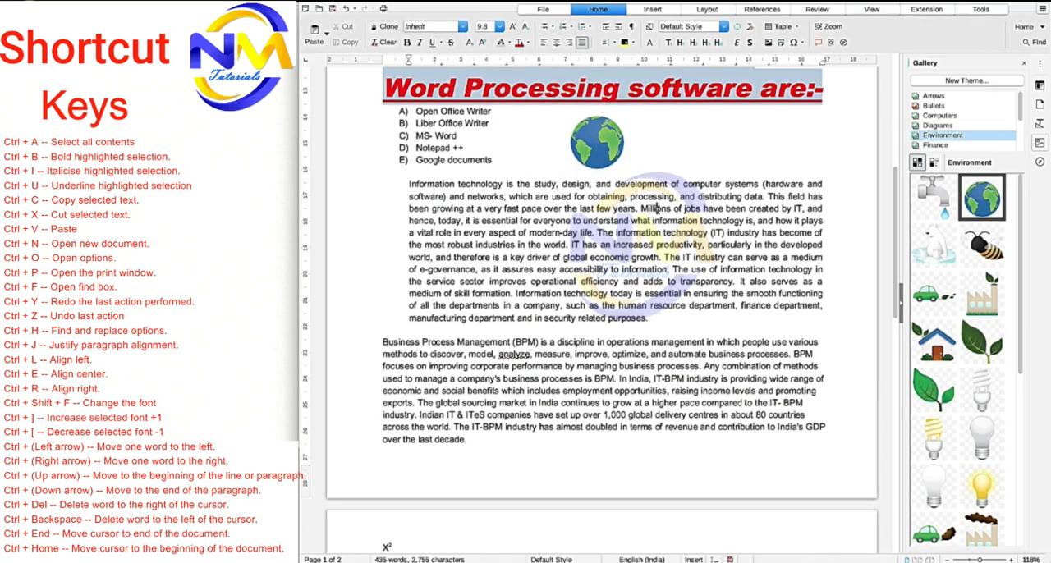
click(609, 144)
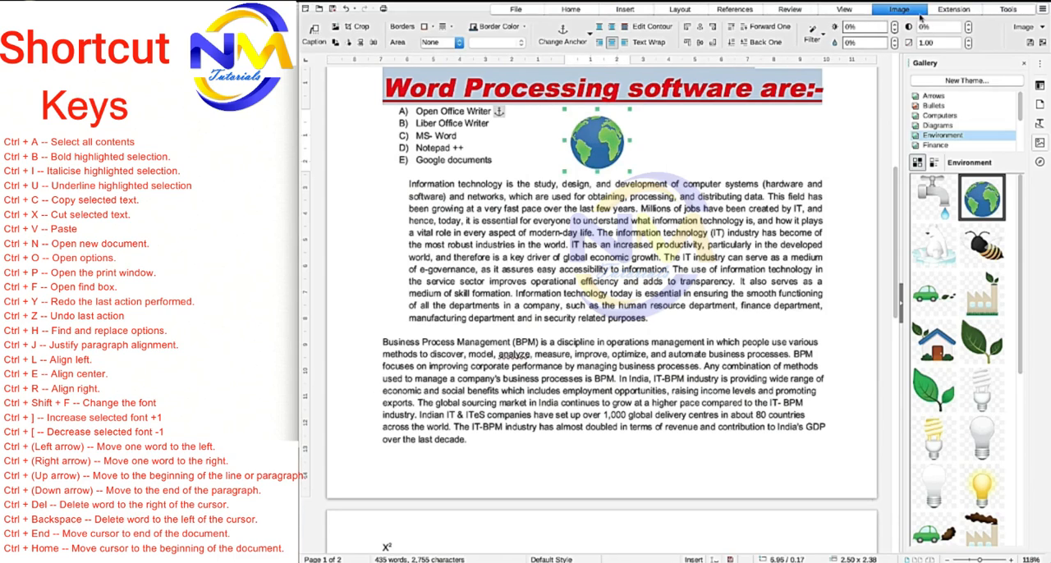
click(770, 196)
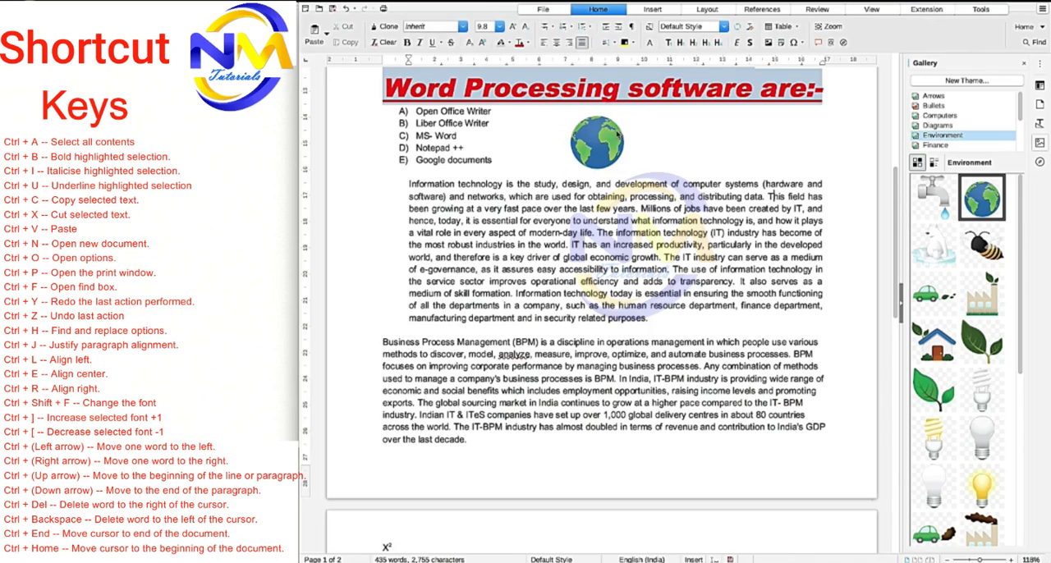
click(611, 136)
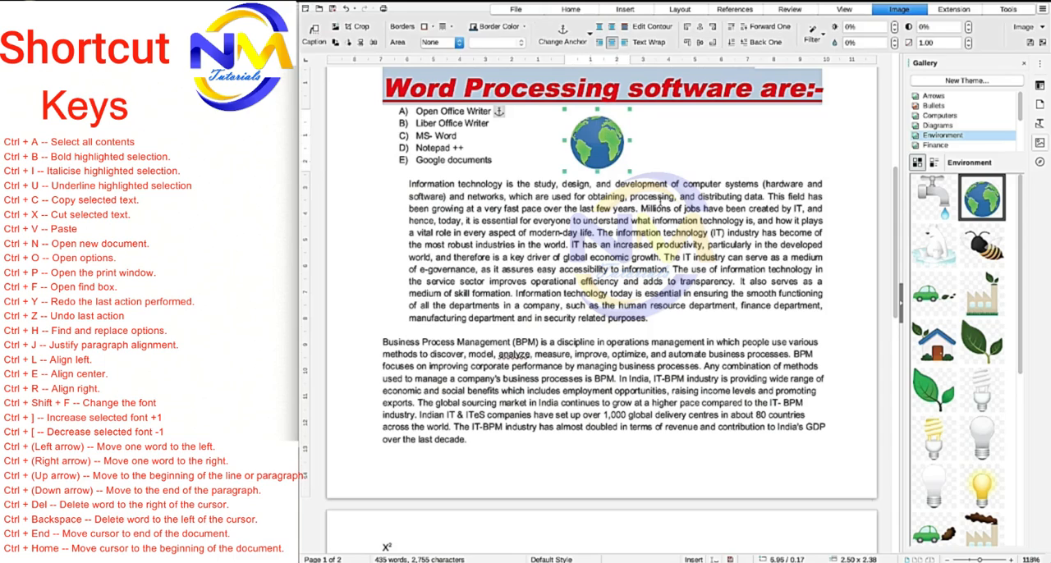
click(662, 199)
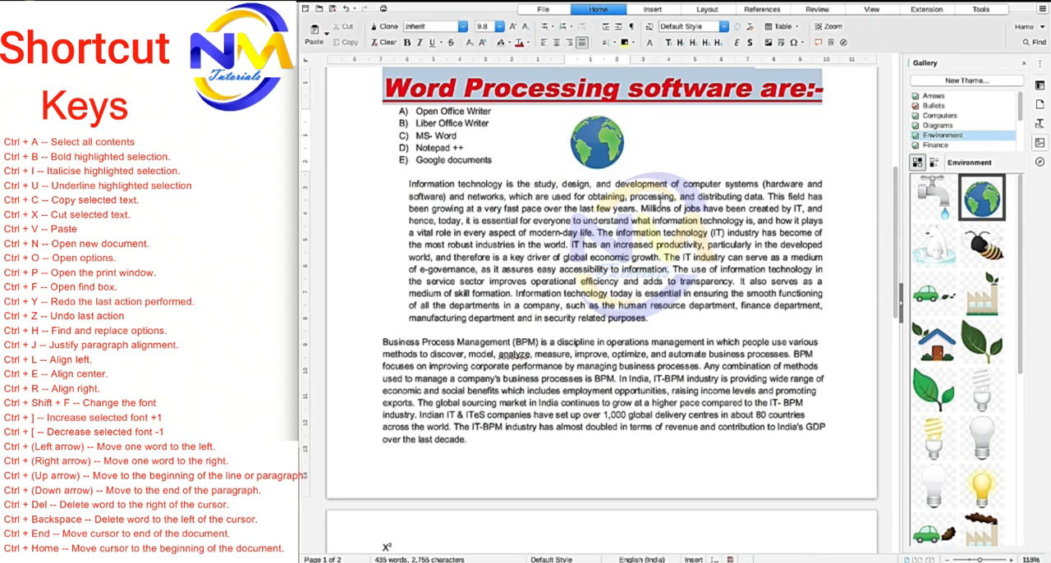
- Add a box border around the Earth image and set the border color to Dark Brick 2
click(603, 136)
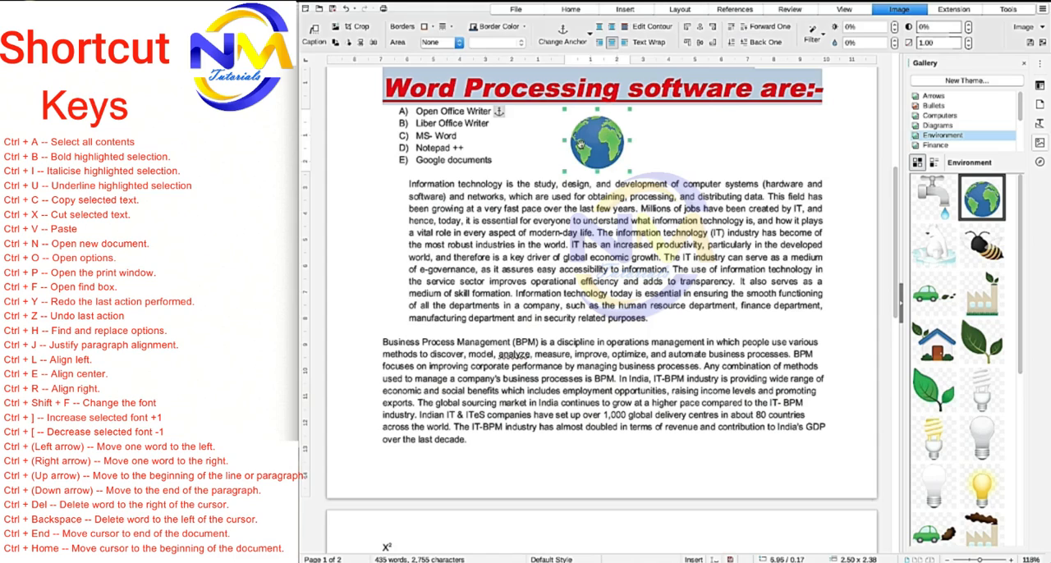
click(431, 28)
click(470, 67)
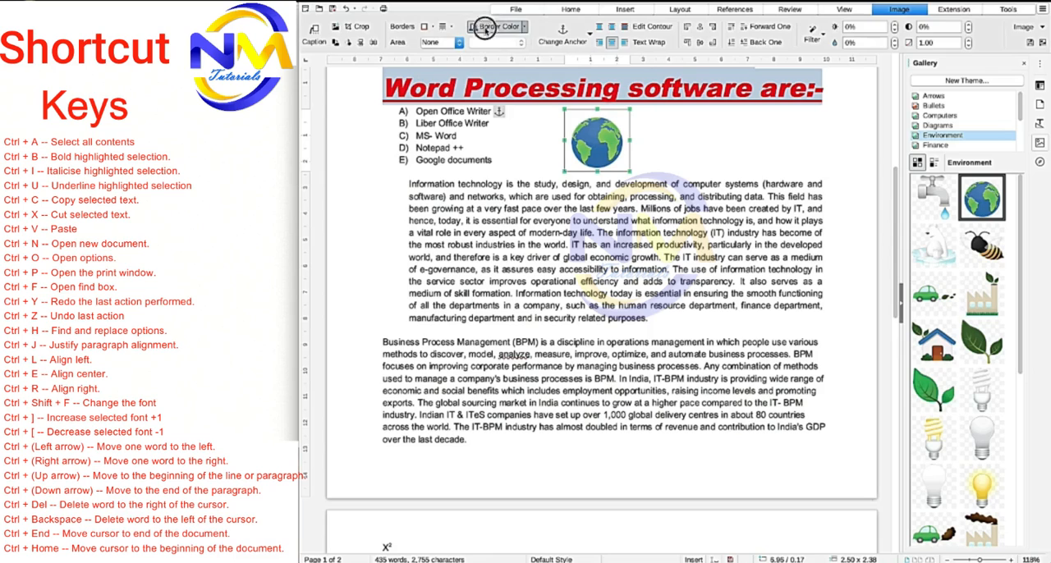
click(525, 31)
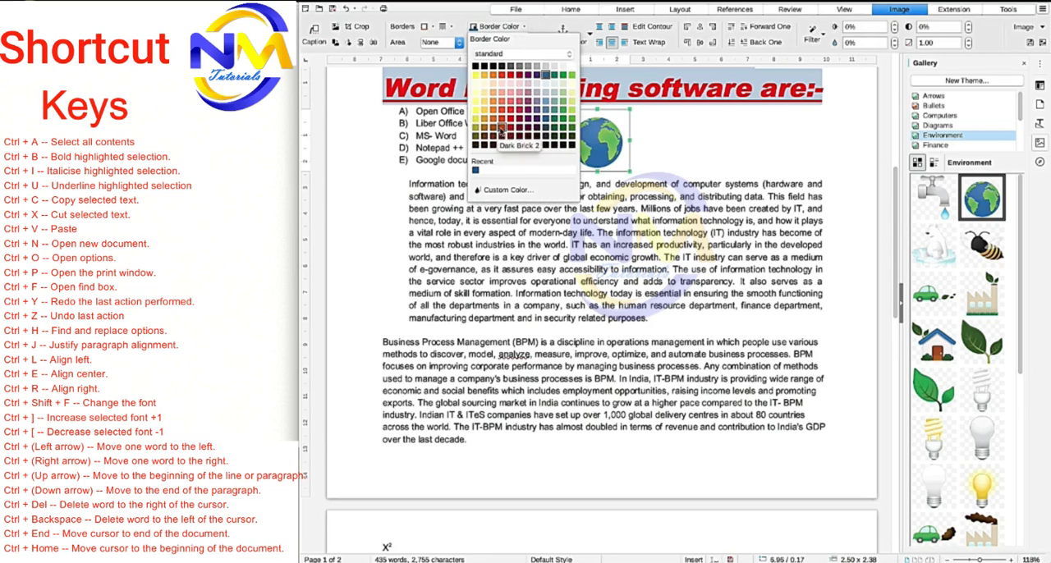
click(501, 124)
click(493, 197)
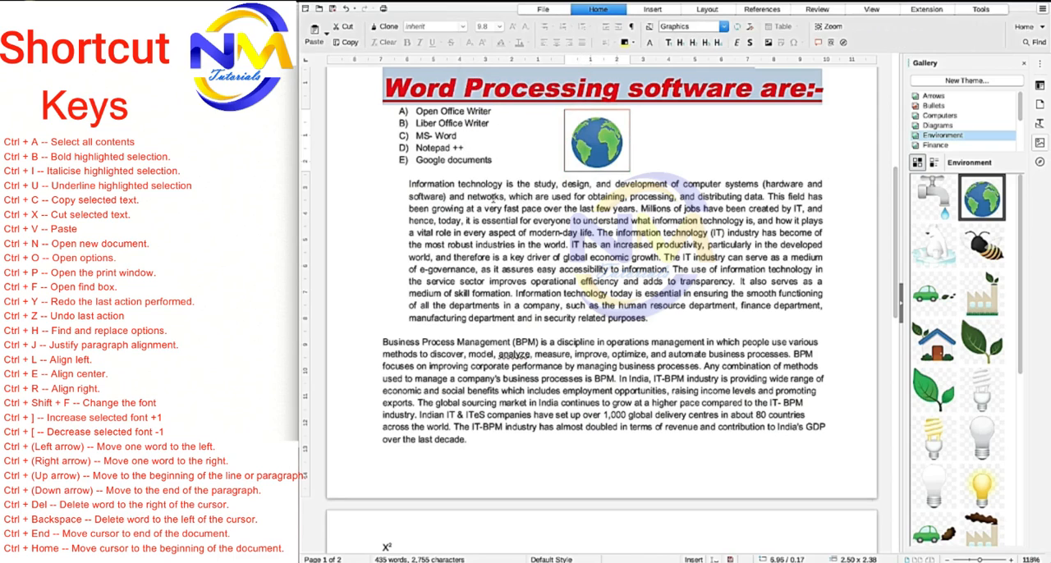
- Rotate the Earth image in 90-degree turns until it is back in its original orientation
click(586, 147)
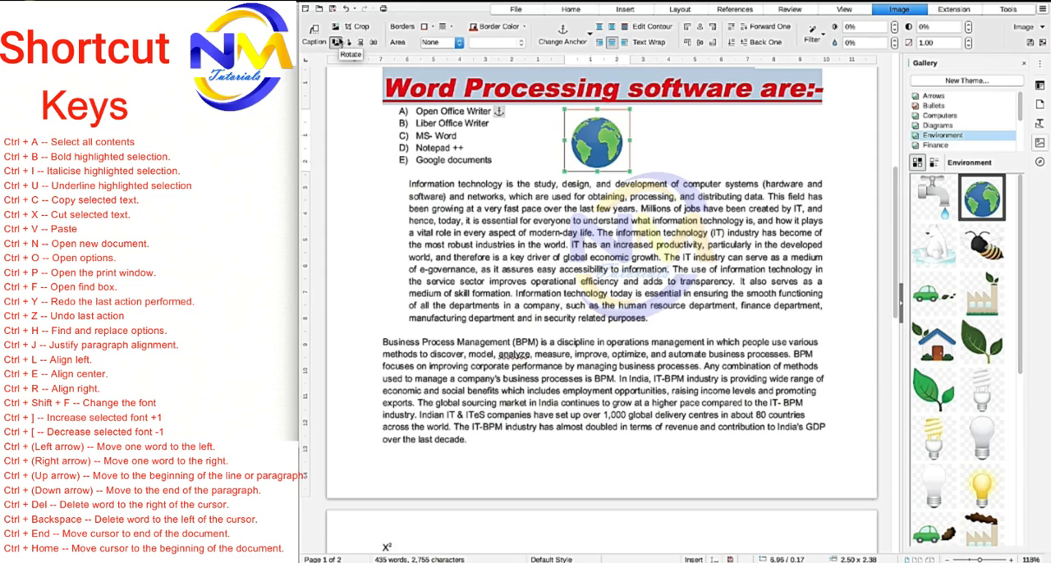
click(337, 41)
click(348, 45)
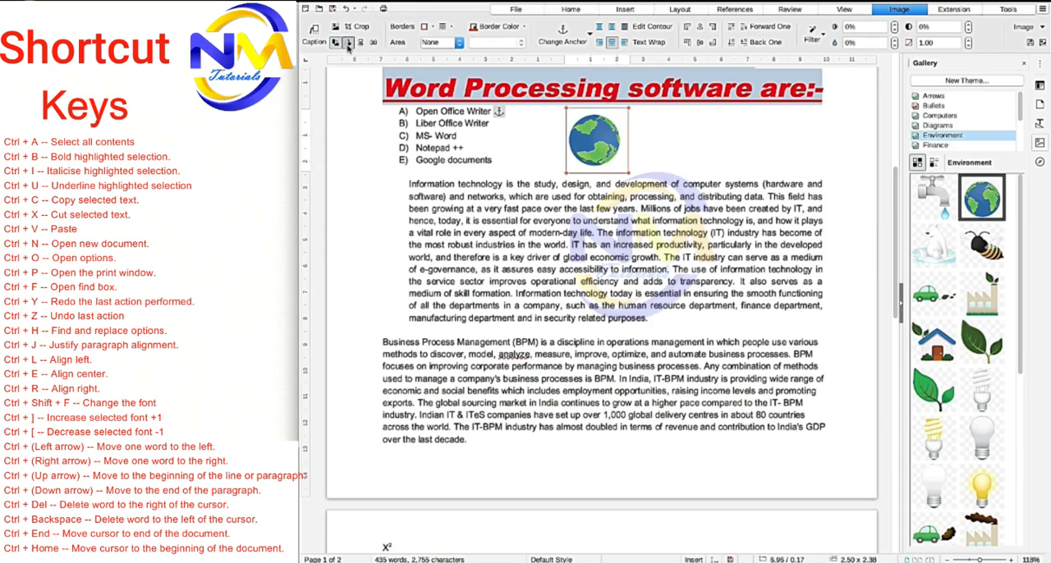
click(348, 45)
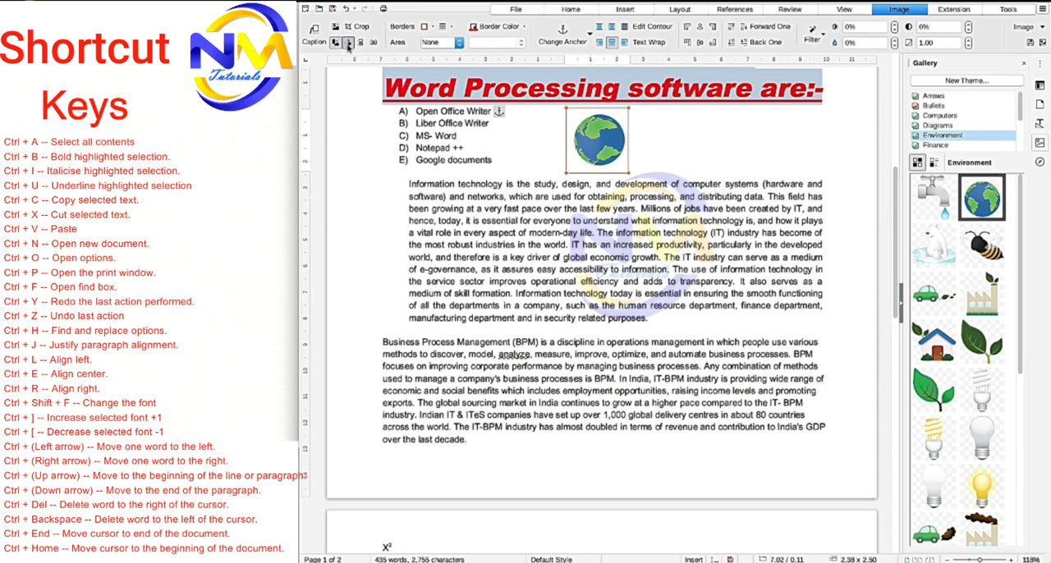
click(348, 45)
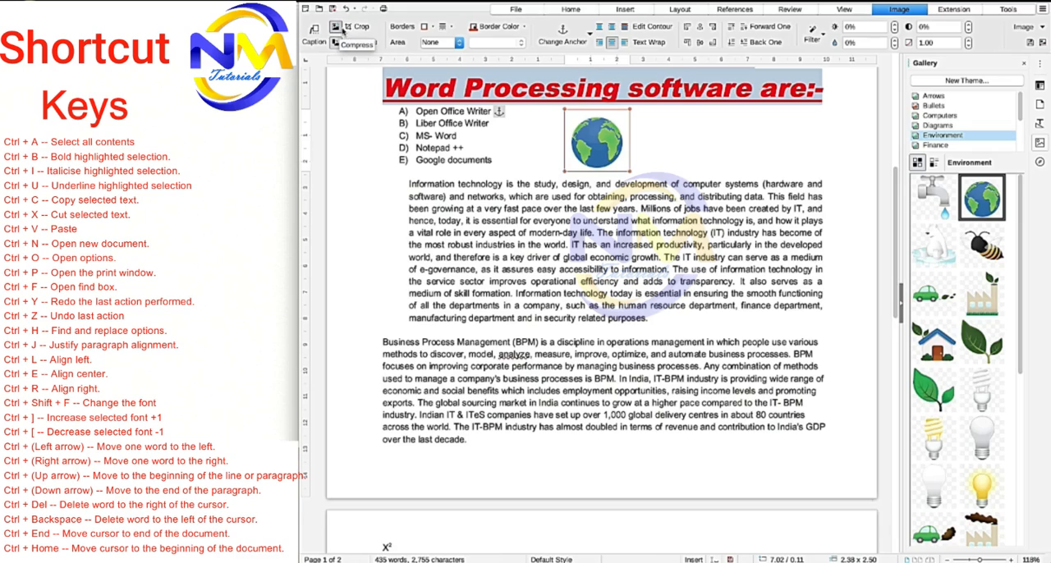
- Crop the Earth image slightly on all four sides to about 2.17 x 2.09 cm
click(355, 27)
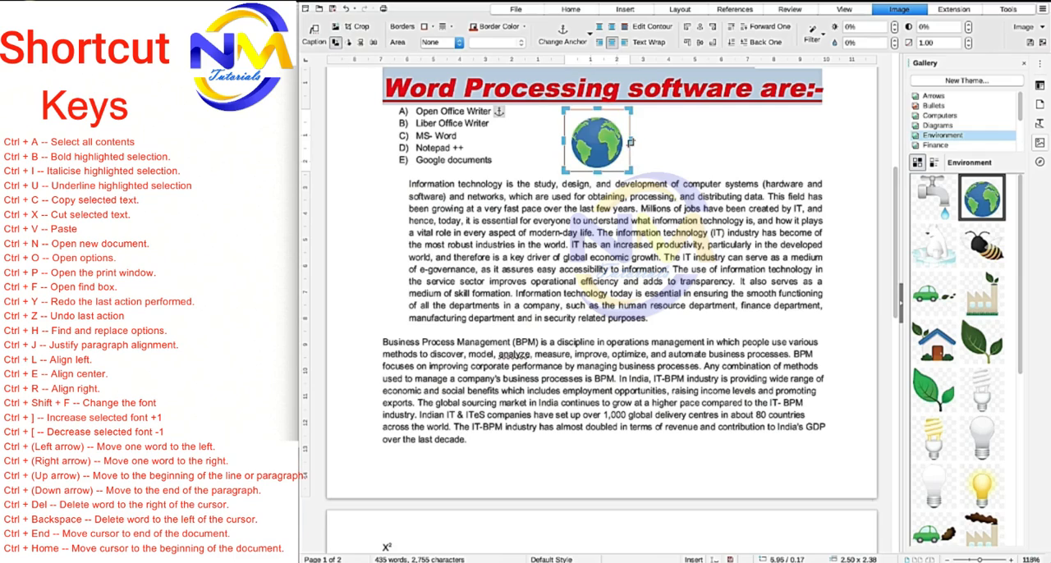
drag(629, 141, 570, 140)
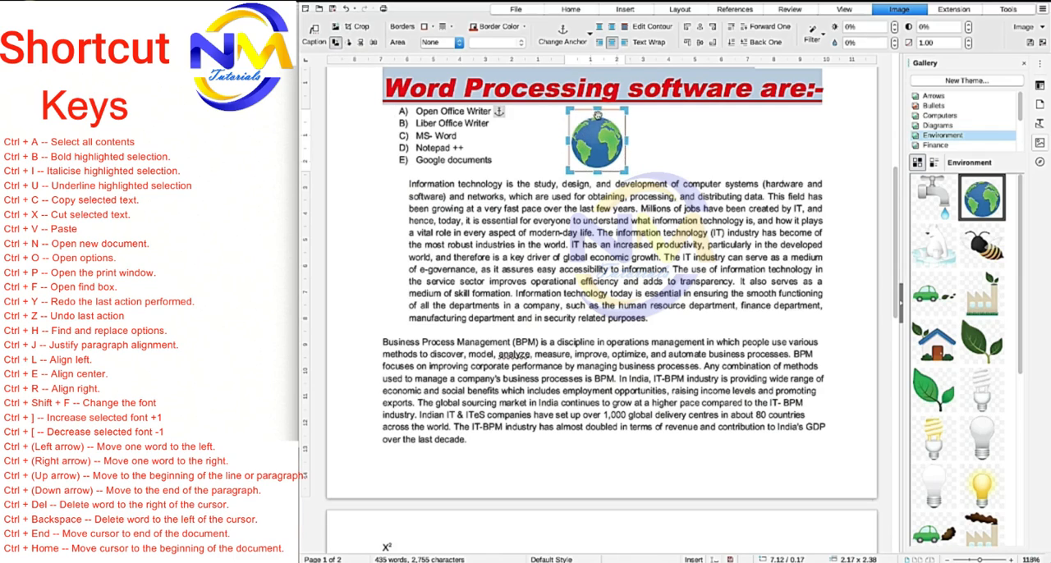
drag(597, 110, 598, 114)
drag(598, 172, 598, 167)
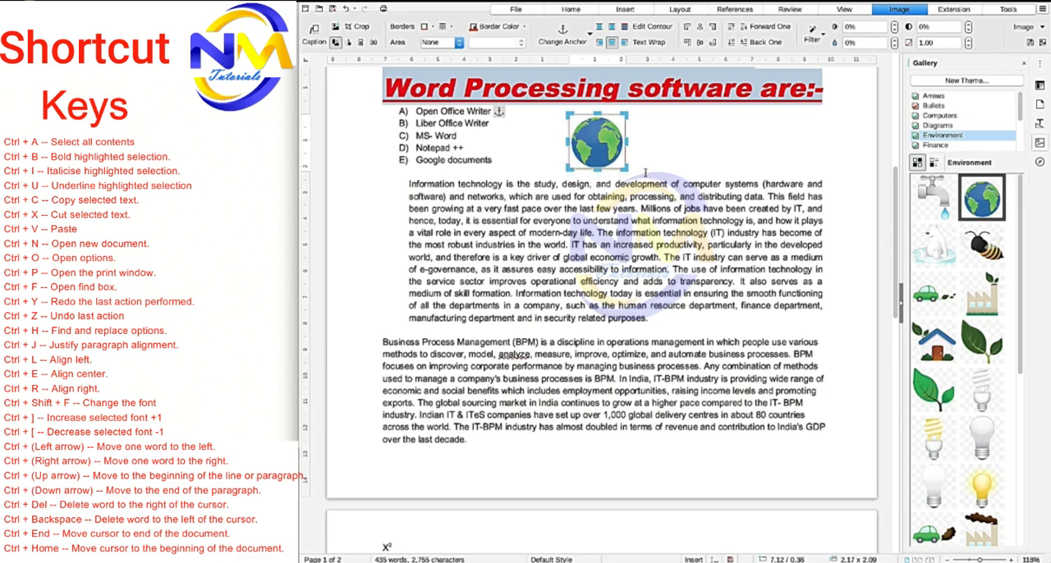